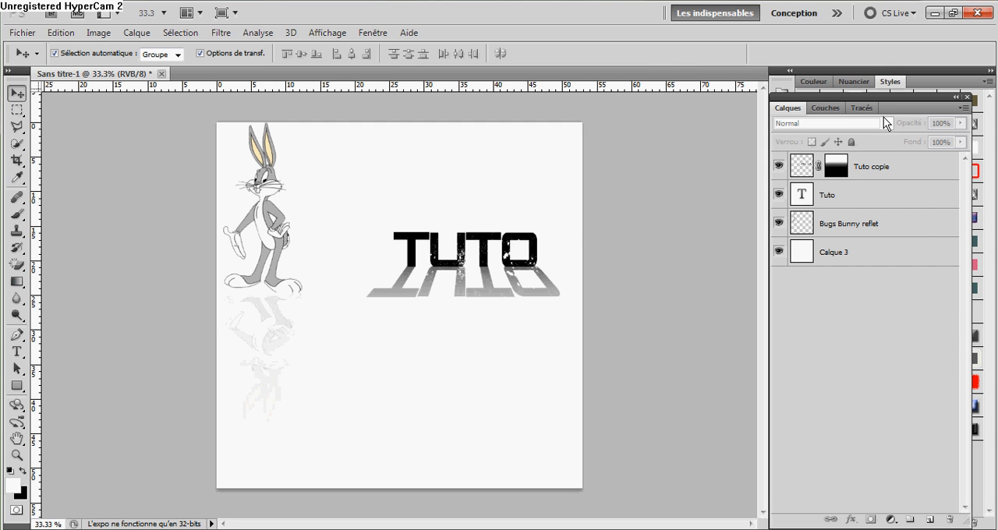
pyautogui.click(842, 223)
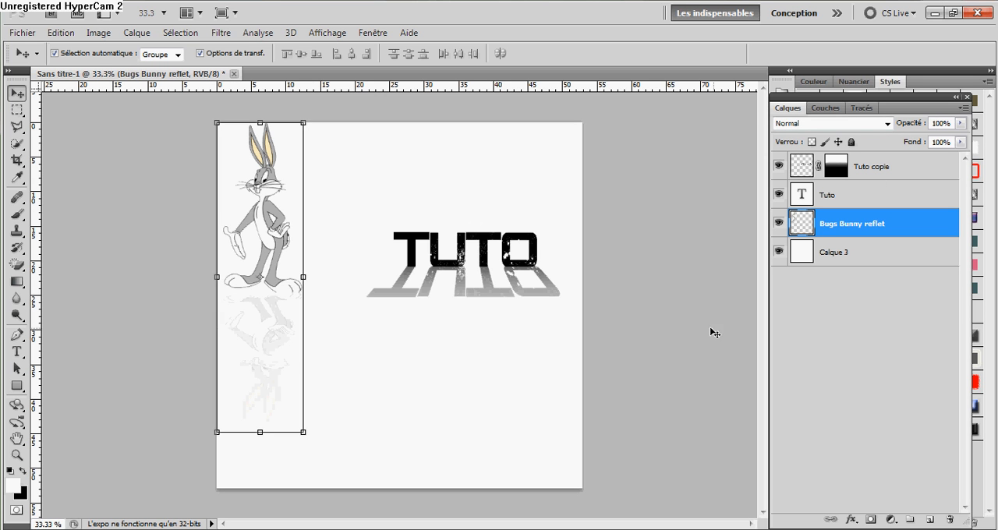
pyautogui.click(827, 365)
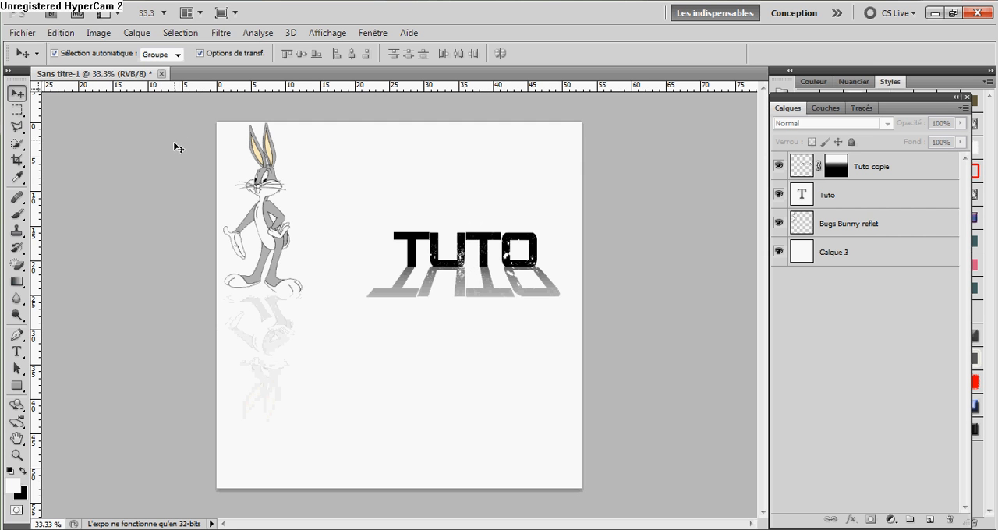
# Create a new 1500 × 1500 pixel RGB document at 72 pixels/inch with a transparent background.
pyautogui.rightClick(198, 75)
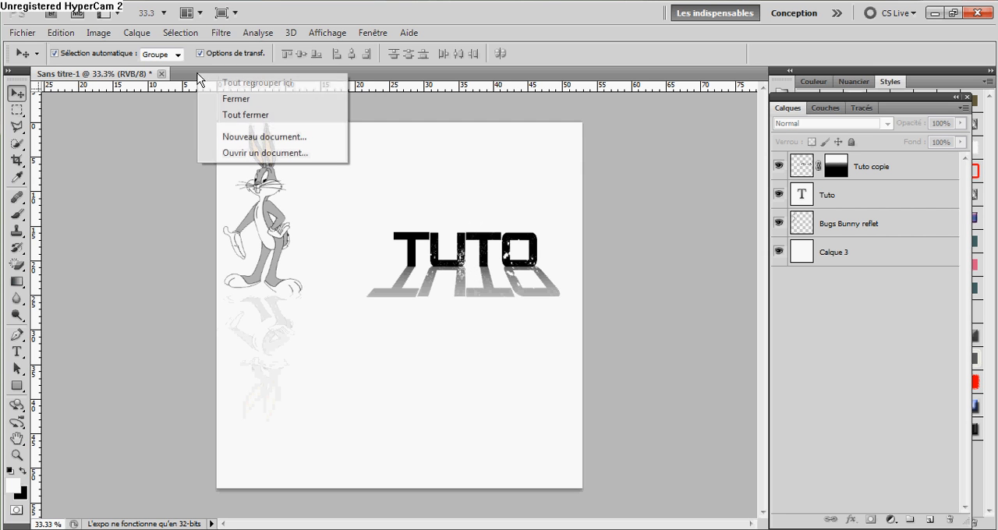
pyautogui.click(227, 138)
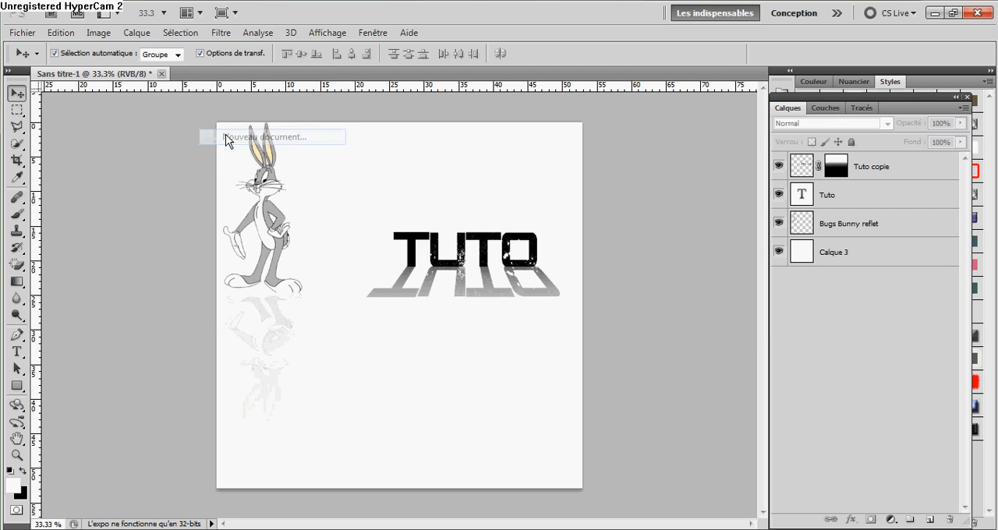
pyautogui.moveTo(413, 194); pyautogui.dragTo(372, 184)
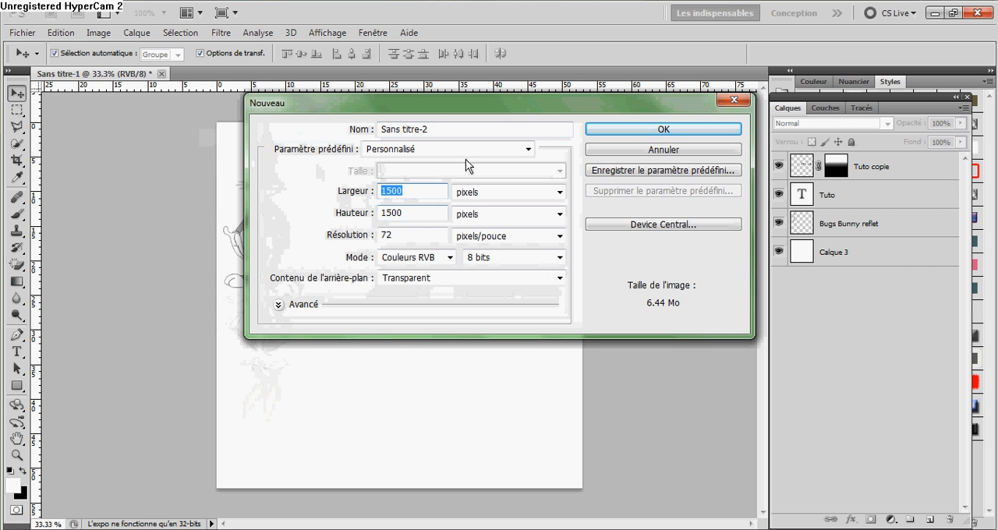
pyautogui.click(623, 129)
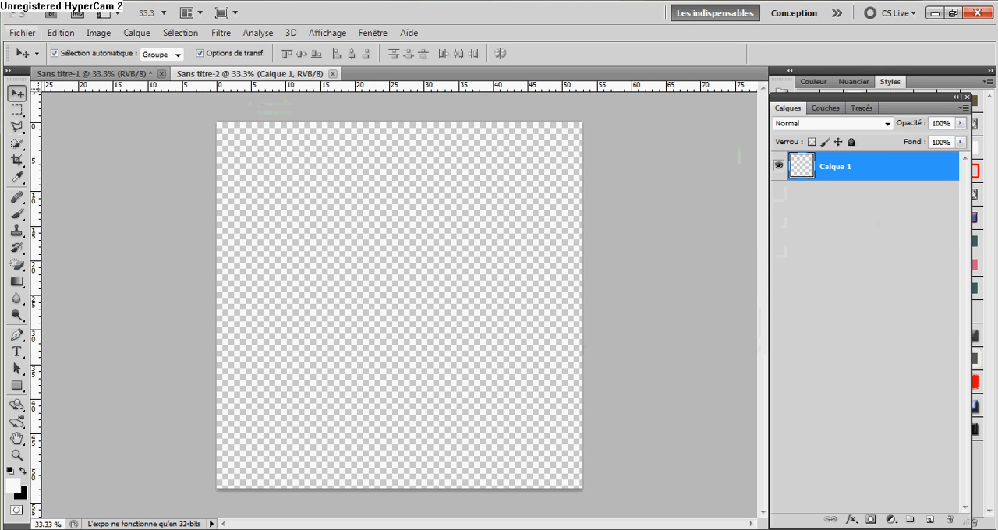
# Place the bugs-bunny image from the Téléchargements folder into the new document.
pyautogui.click(23, 33)
pyautogui.press('super')
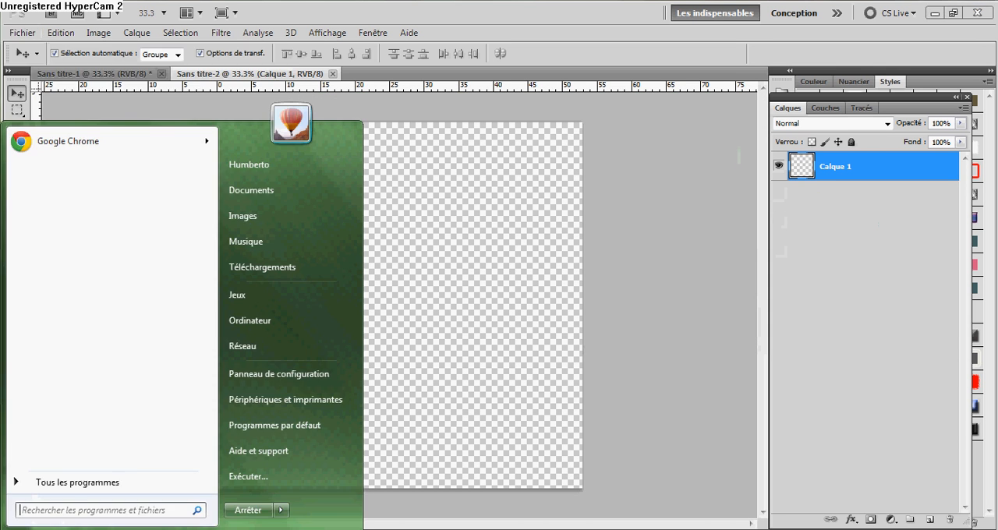
pyautogui.click(327, 258)
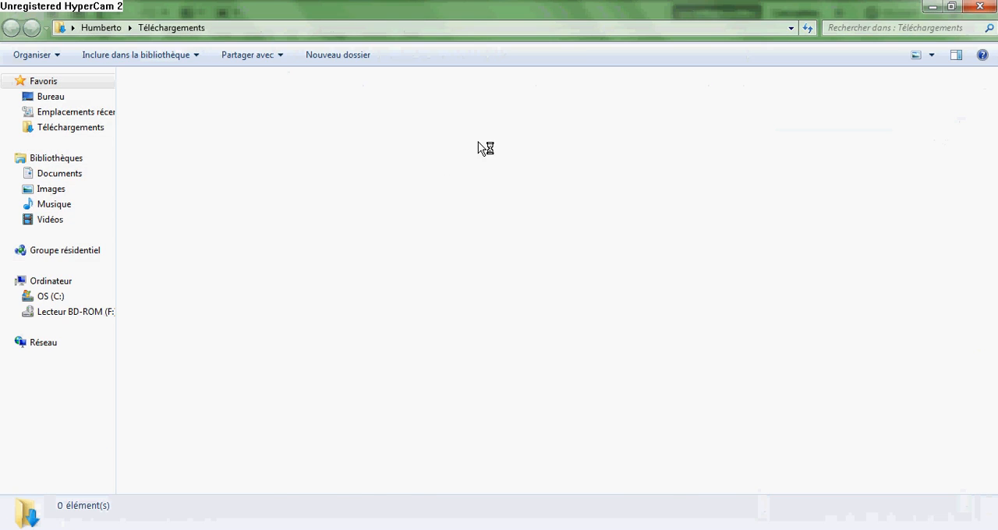
pyautogui.moveTo(839, 7); pyautogui.dragTo(803, 24)
pyautogui.moveTo(678, 354); pyautogui.dragTo(408, 439)
pyautogui.moveTo(156, 341); pyautogui.dragTo(251, 335)
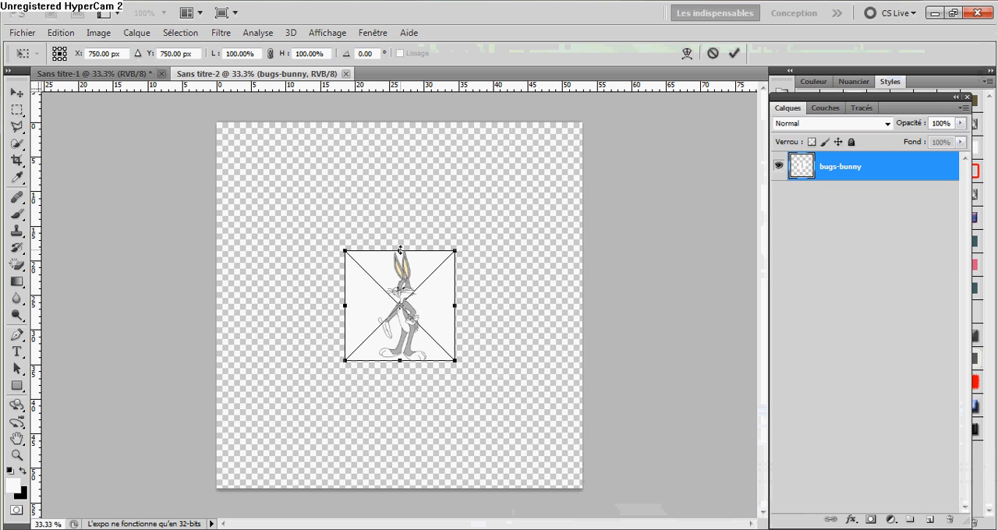
# Enlarge the placed bugs-bunny image to about 149% width and 203% height and apply the transformation.
pyautogui.moveTo(400, 250); pyautogui.dragTo(401, 172)
pyautogui.moveTo(448, 362); pyautogui.dragTo(506, 396)
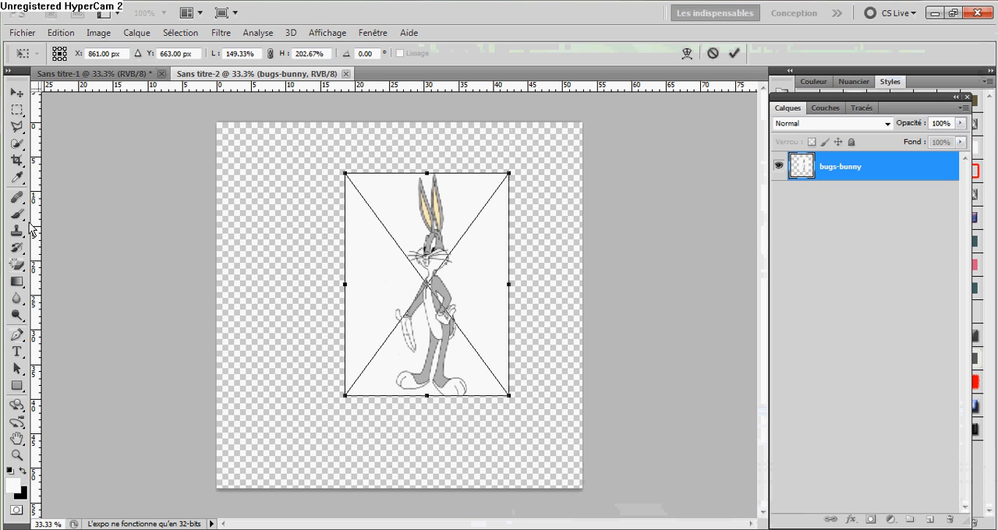
pyautogui.click(16, 92)
pyautogui.click(431, 216)
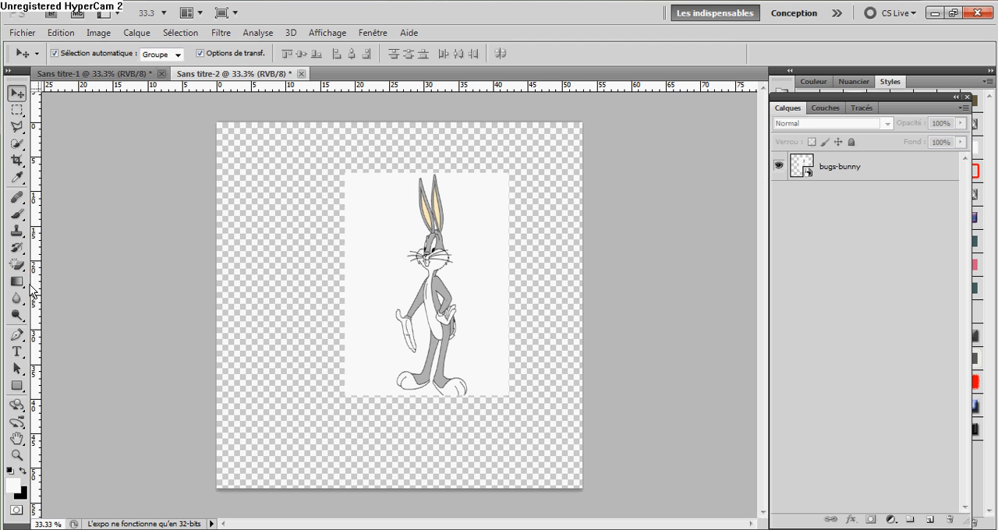
# Rasterize the bugs-bunny smart object and erase its white background with the Magic Eraser (Gomme magique) at tolerance 32.
pyautogui.click(17, 265)
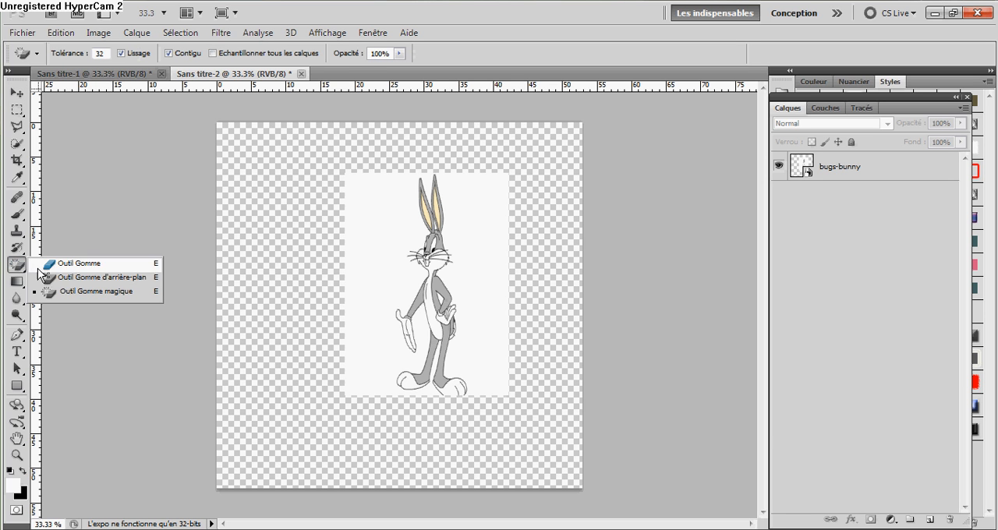
pyautogui.click(93, 295)
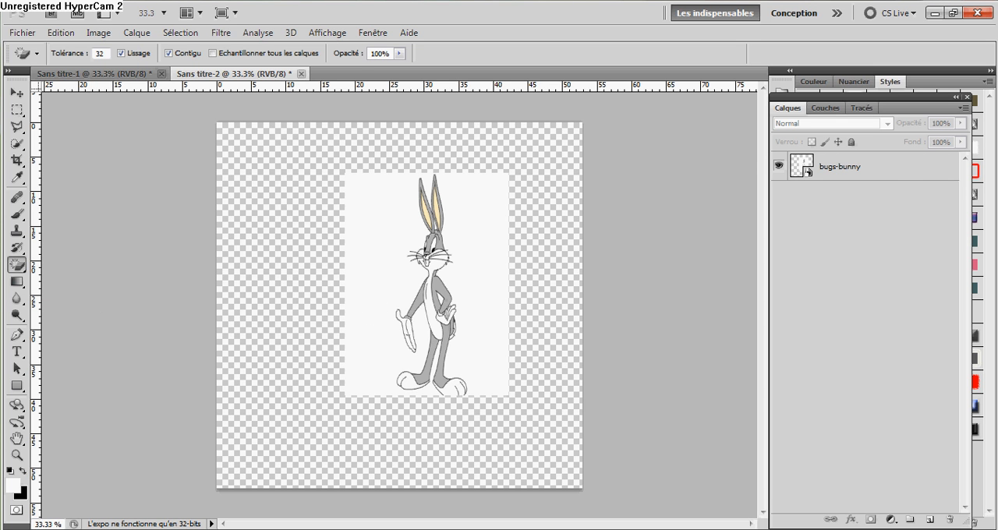
pyautogui.click(894, 169)
pyautogui.click(459, 271)
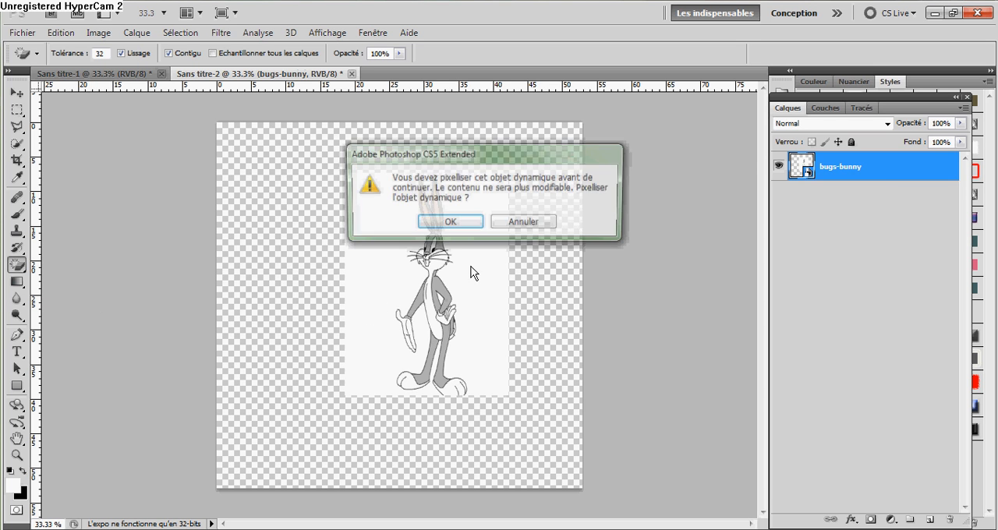
pyautogui.click(442, 224)
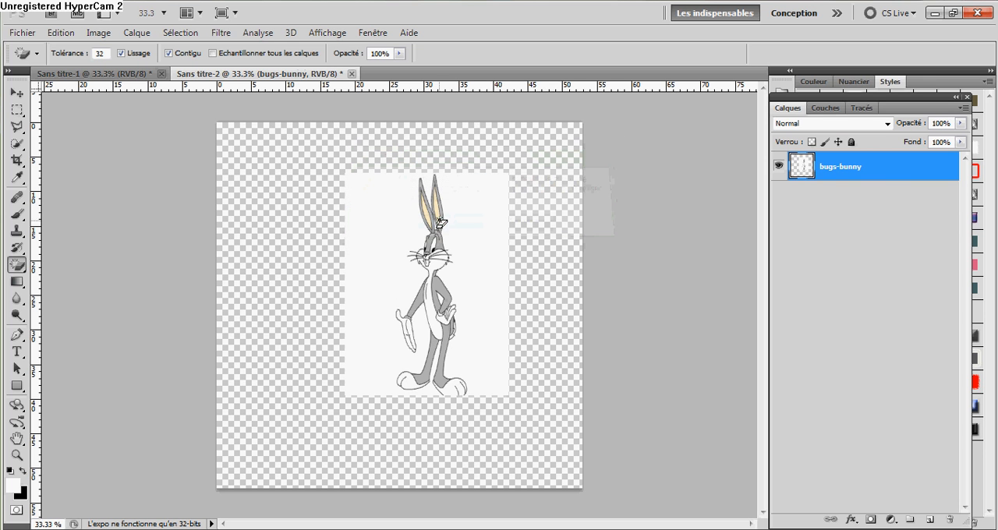
pyautogui.click(475, 242)
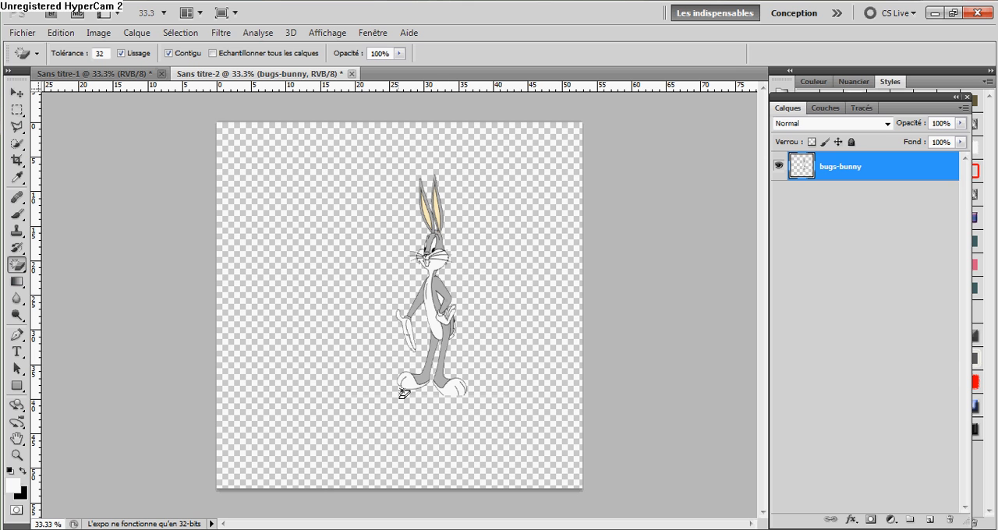
# Move the character near the canvas's upper edge, reduce its height to about 69%, and apply the transformation.
pyautogui.click(16, 92)
pyautogui.moveTo(419, 266); pyautogui.dragTo(392, 225)
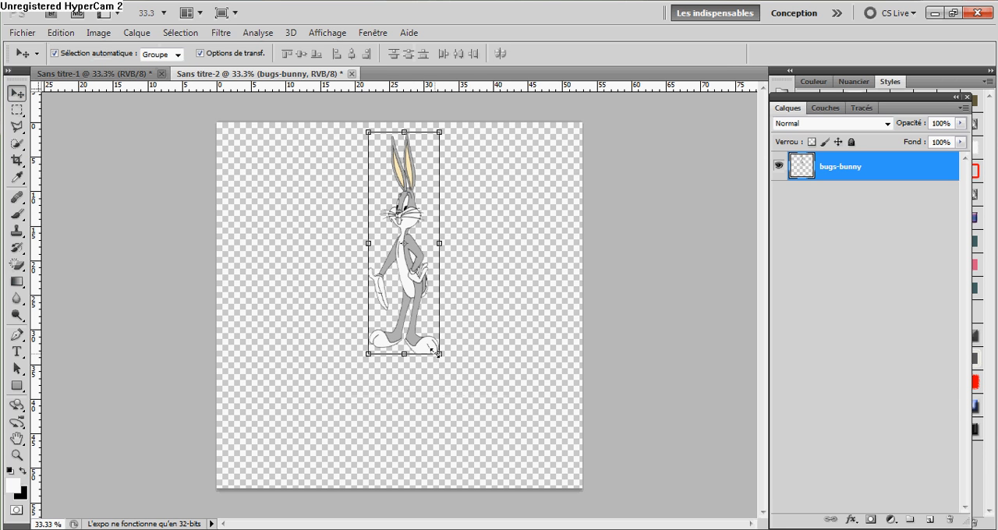
pyautogui.moveTo(409, 353); pyautogui.dragTo(409, 286)
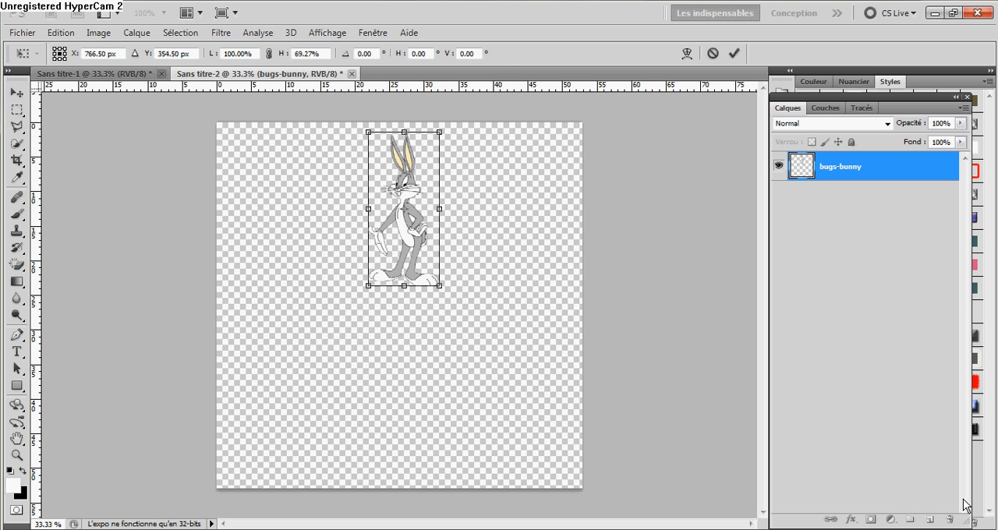
pyautogui.click(15, 95)
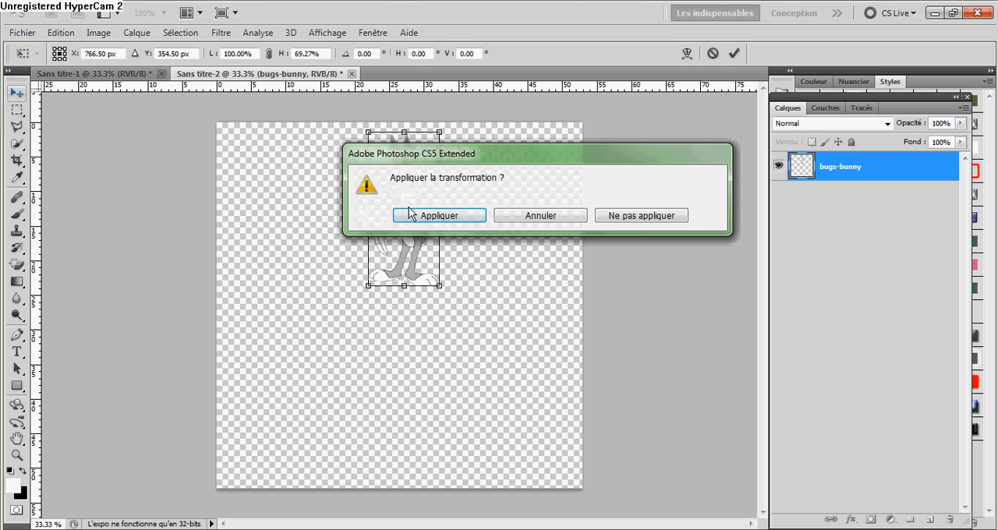
pyautogui.click(427, 216)
# Add a new layer and fill it with white using the Paint Bucket (Pot de peinture).
pyautogui.click(930, 519)
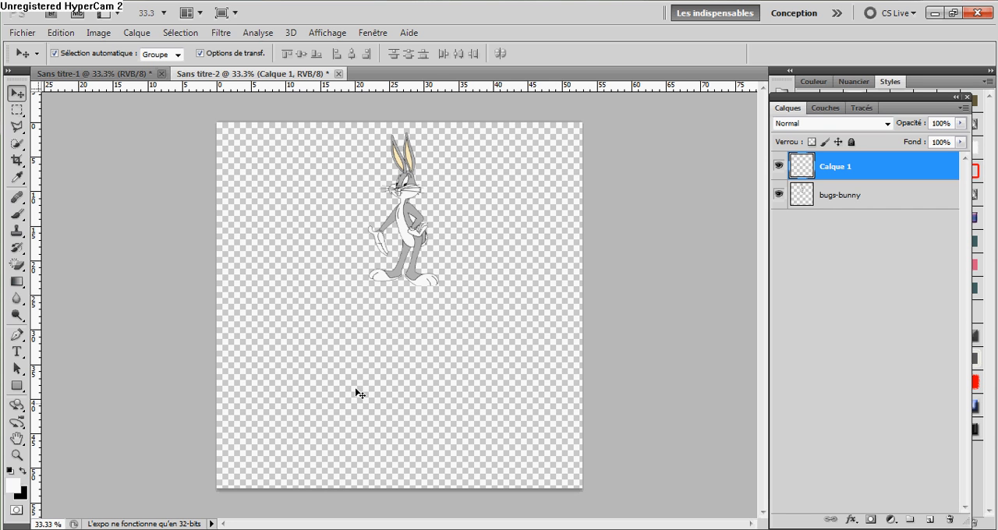
pyautogui.moveTo(17, 282); pyautogui.dragTo(46, 286)
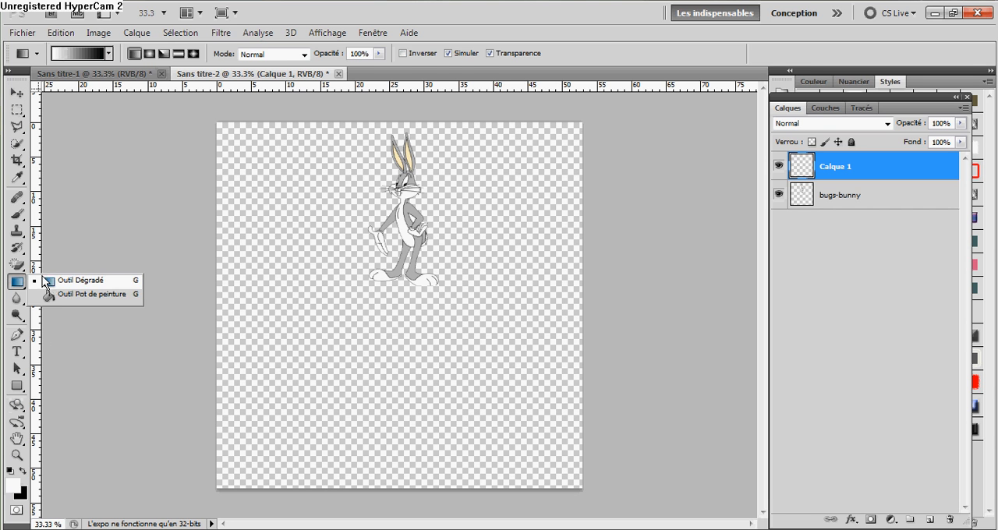
pyautogui.click(61, 295)
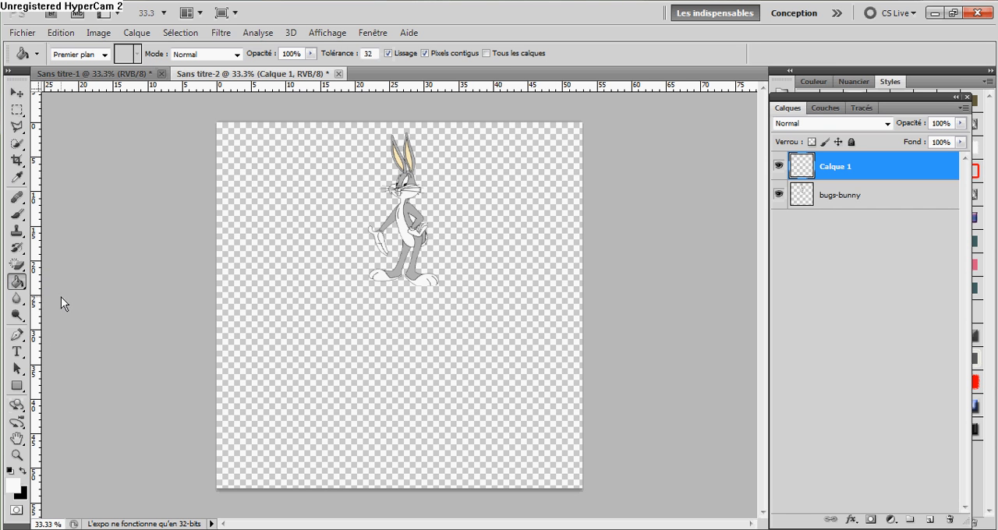
pyautogui.click(304, 366)
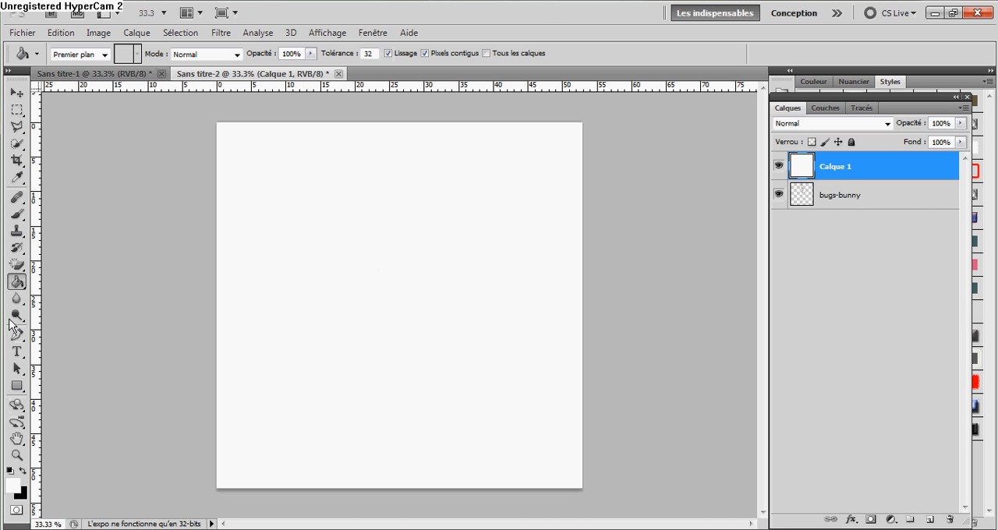
# Inspect the Paint Bucket's foreground colour in the colour picker, keeping white (ffffff).
pyautogui.moveTo(17, 281); pyautogui.dragTo(77, 294)
pyautogui.click(19, 487)
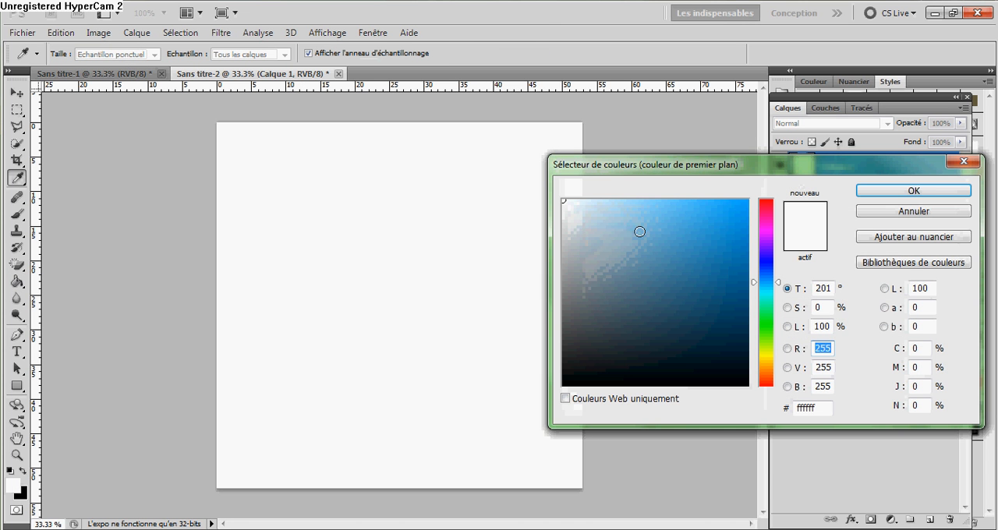
pyautogui.click(566, 374)
pyautogui.click(312, 174)
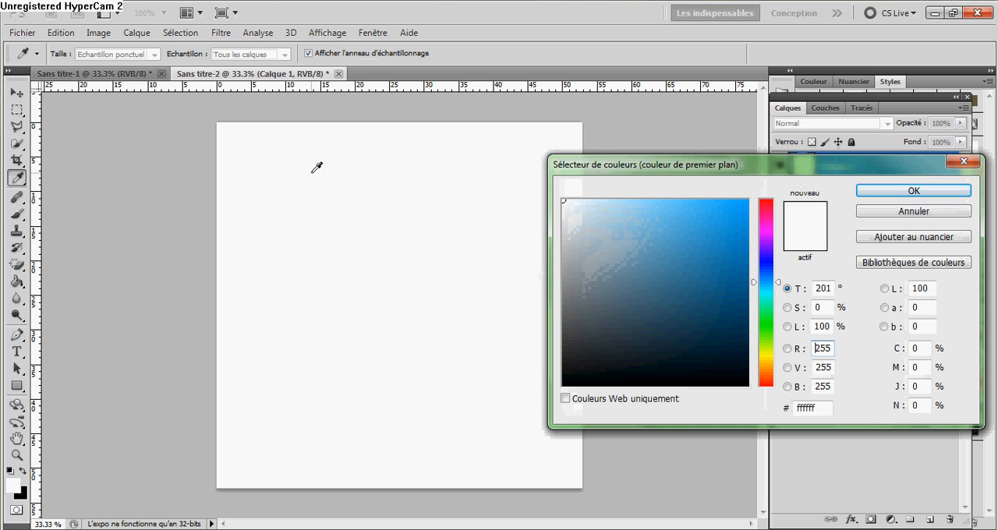
pyautogui.click(884, 196)
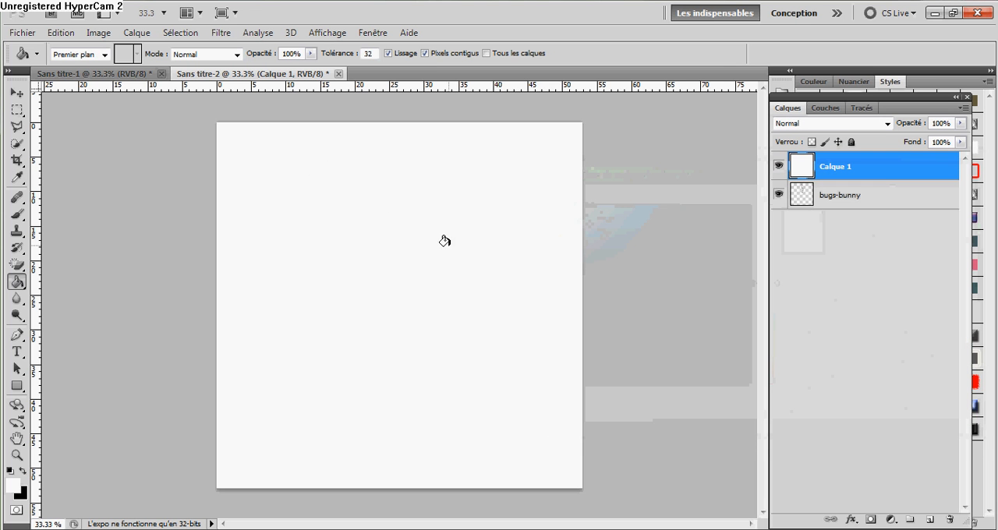
# Rename the white layer Fond and move it beneath the bugs-bunny layer.
pyautogui.click(17, 92)
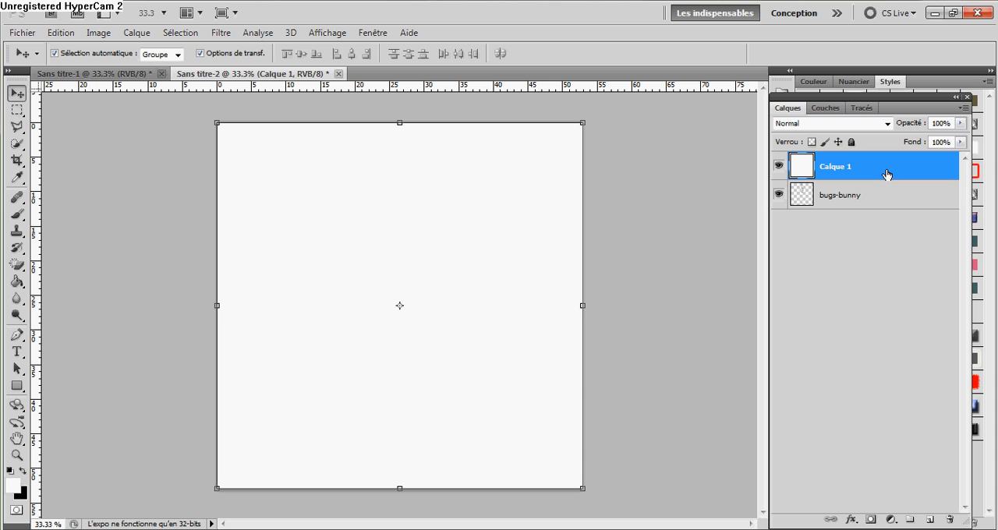
pyautogui.doubleClick(839, 168)
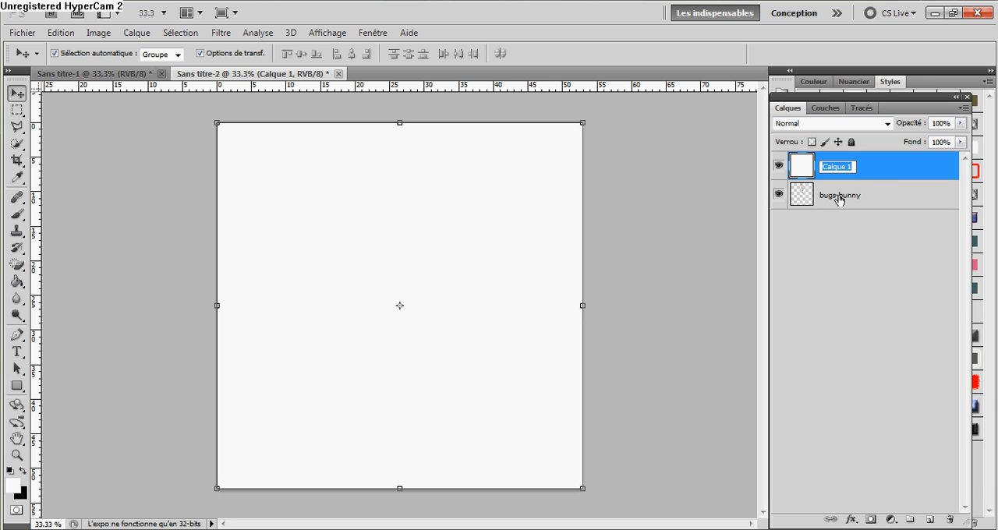
pyautogui.write('Fopnd')
pyautogui.press('BackSpace')
pyautogui.press('BackSpace')
pyautogui.press('BackSpace')
pyautogui.write('nd')
pyautogui.click(838, 293)
pyautogui.moveTo(839, 168); pyautogui.dragTo(851, 319)
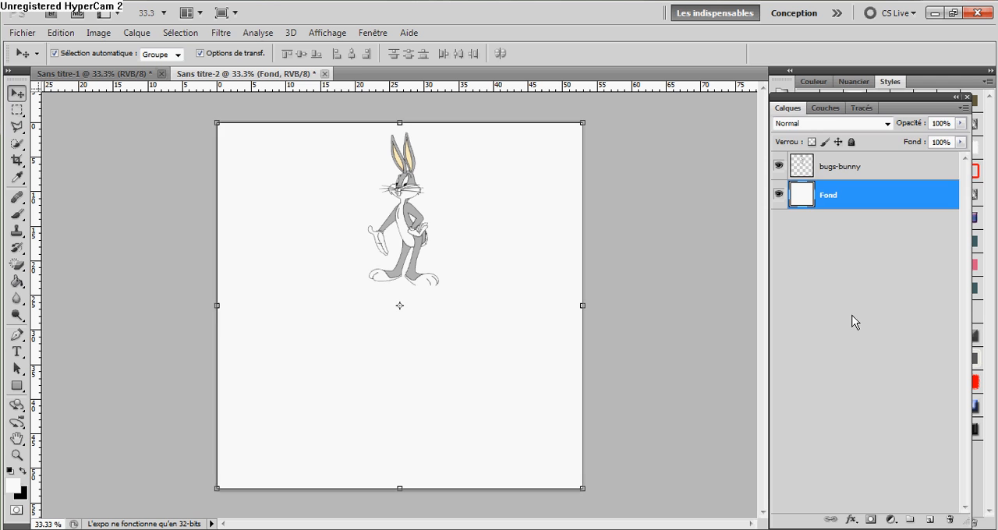
pyautogui.click(843, 280)
# Rename the bugs-bunny layer as Bugs Bunny.
pyautogui.doubleClick(850, 167)
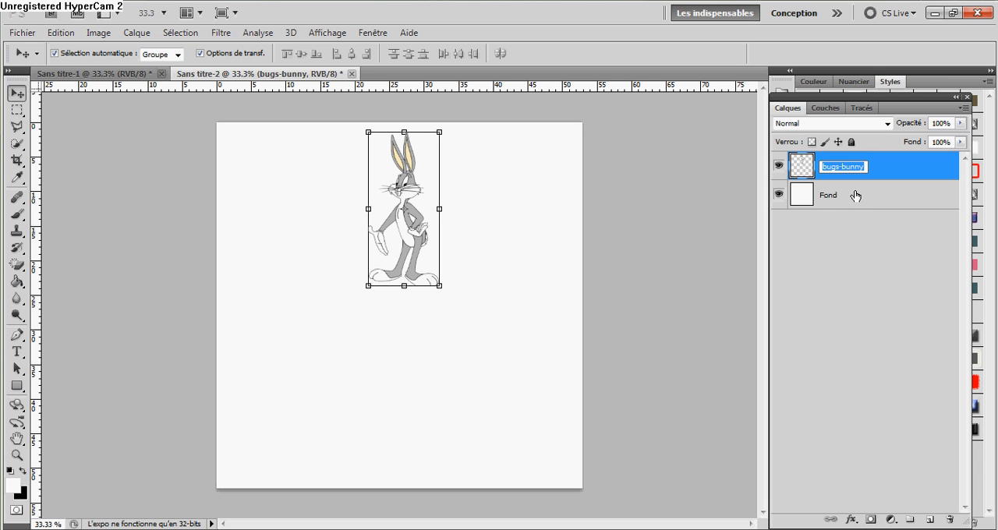
pyautogui.write('Bugs Bunny')
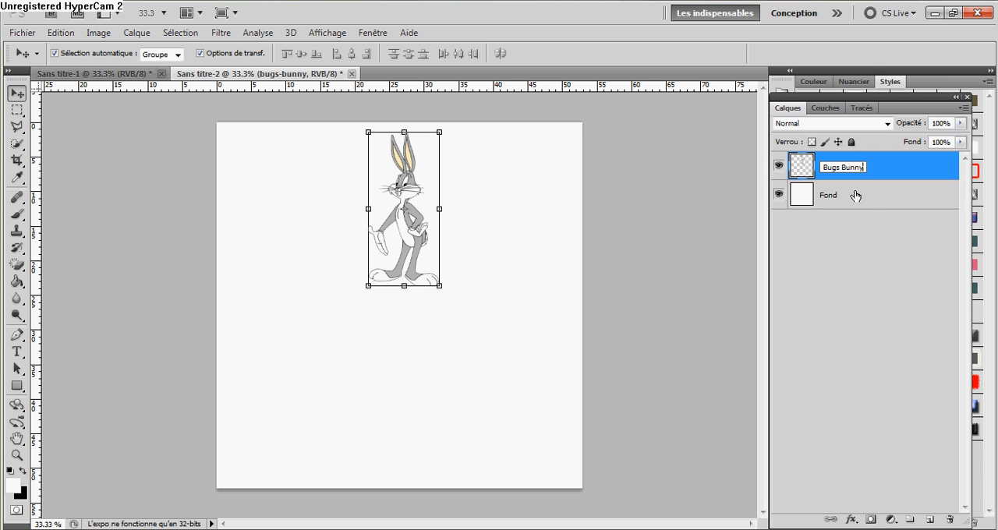
pyautogui.click(917, 295)
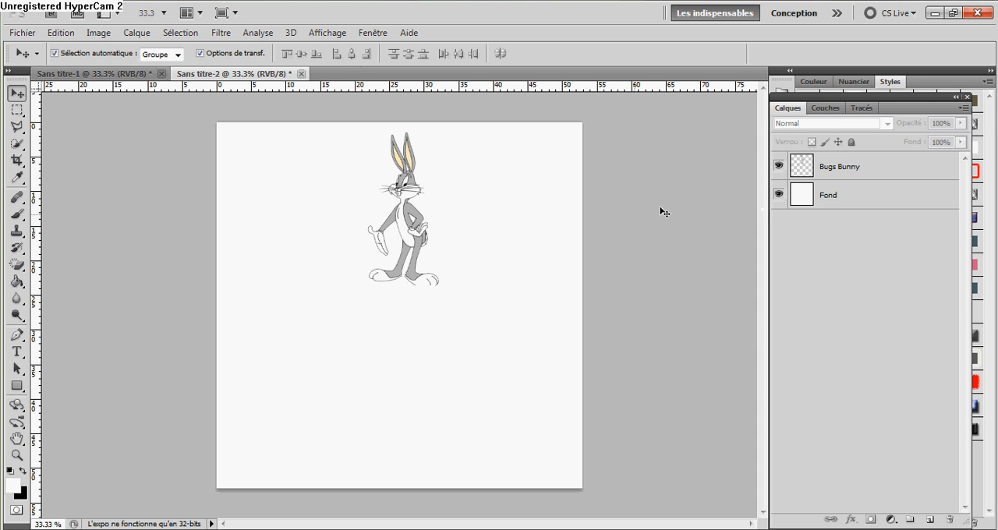
# Duplicate the Bugs Bunny layer within the same document, keeping the proposed copy name.
pyautogui.click(861, 177)
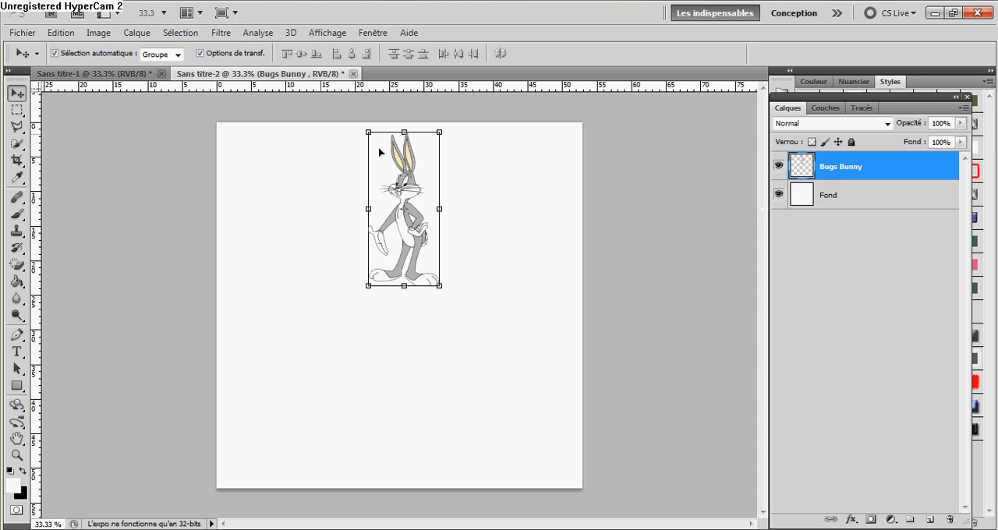
pyautogui.rightClick(865, 168)
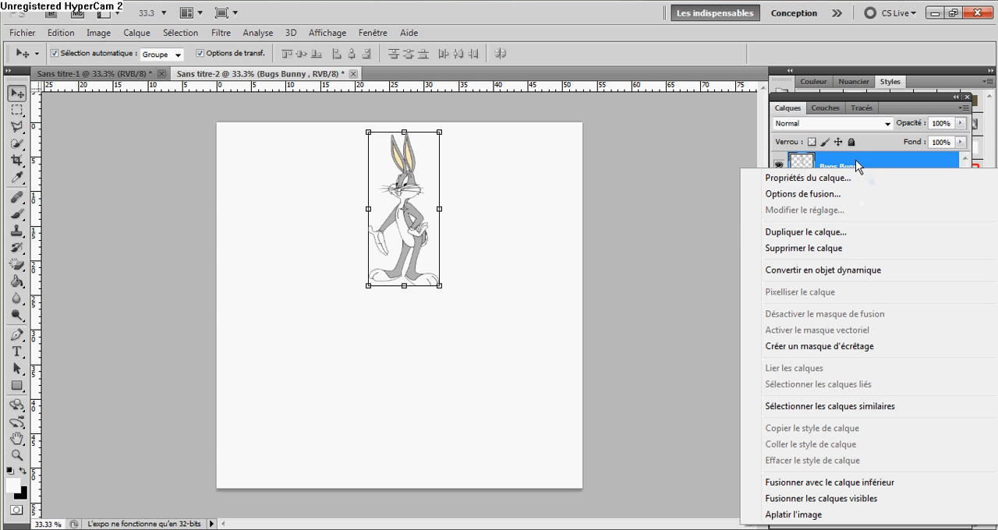
pyautogui.click(811, 231)
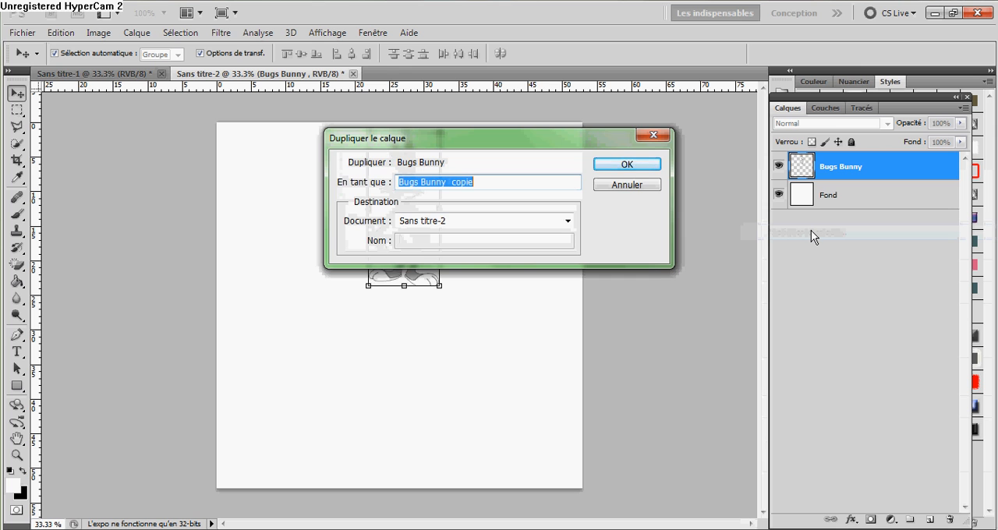
pyautogui.press('Return')
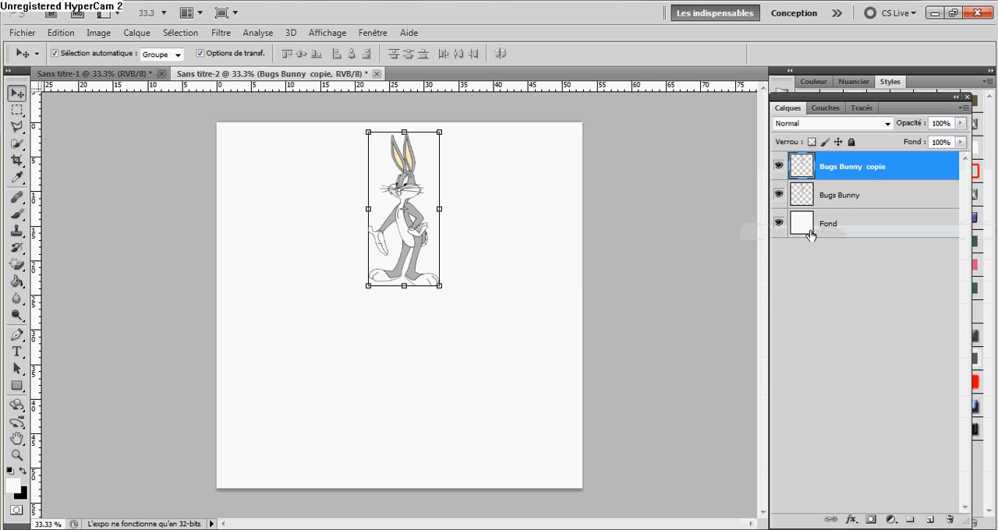
# Flip the Bugs Bunny copy upside down with the Symétrie axe vertical transformation.
pyautogui.click(421, 286)
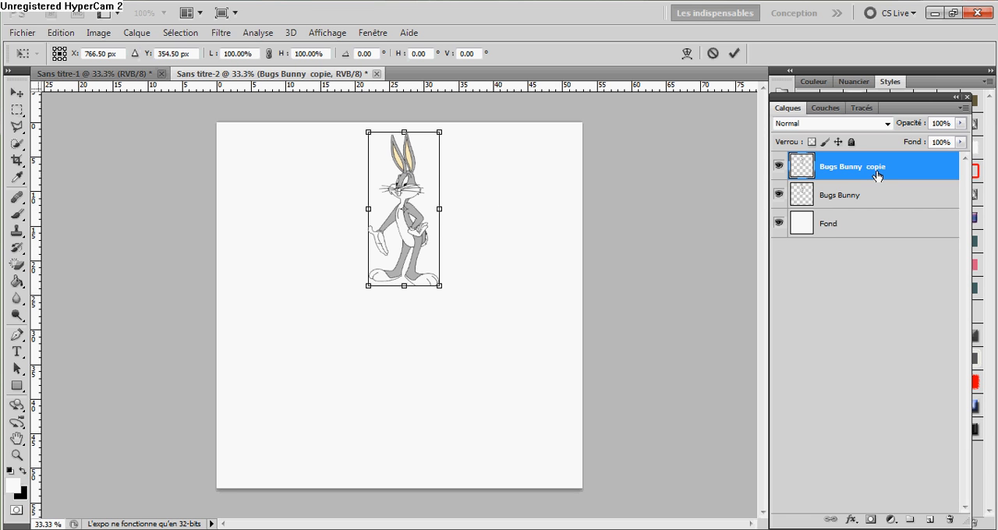
pyautogui.rightClick(396, 248)
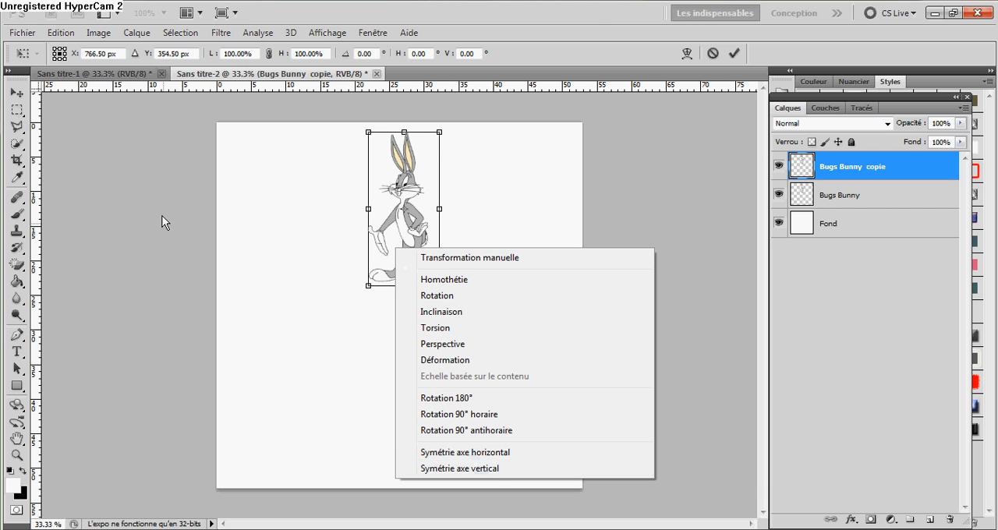
pyautogui.click(136, 162)
pyautogui.click(63, 36)
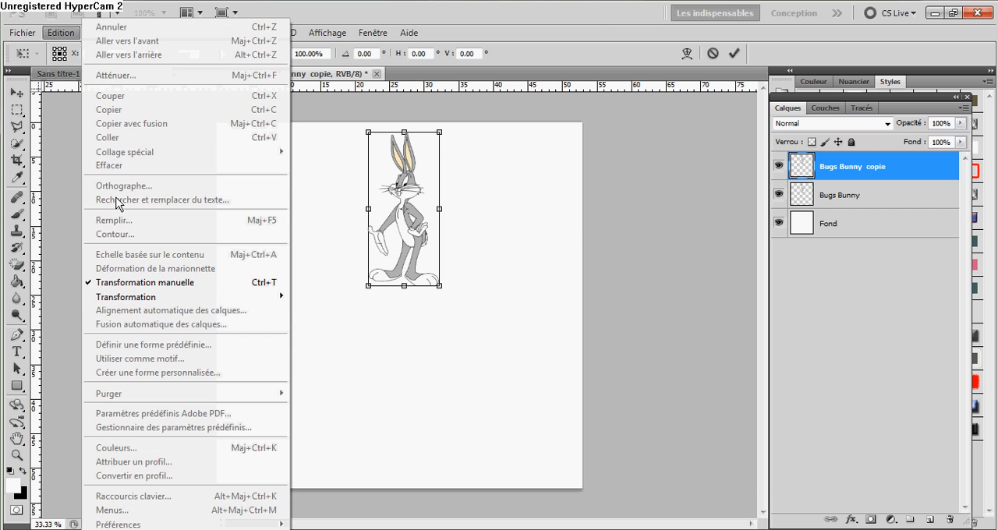
pyautogui.moveTo(234, 297)
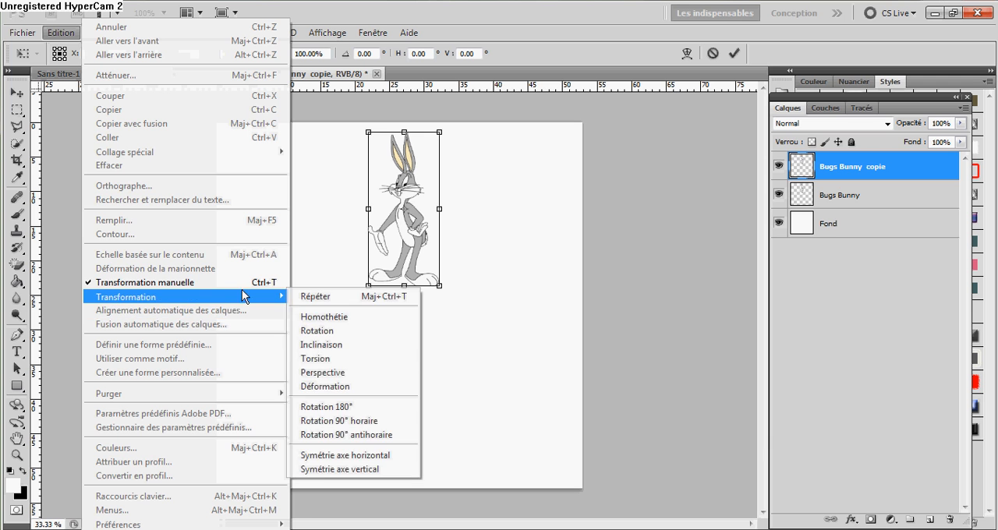
pyautogui.click(364, 470)
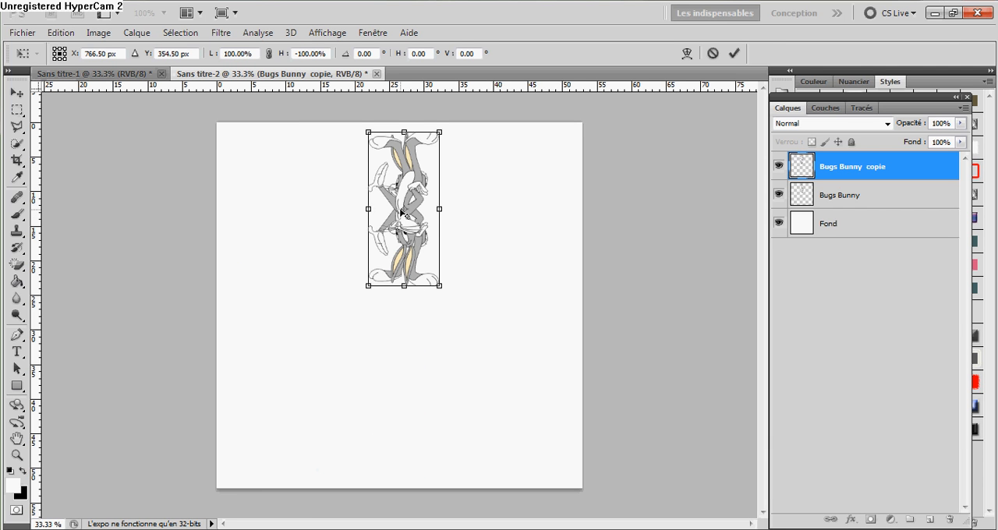
# Move the flipped copy straight down to about Y 983.5 px so the feet meet the original's, and apply the transformation.
pyautogui.press('Down')
pyautogui.press('Down')
pyautogui.press('Down')
pyautogui.press('Down')
pyautogui.press('Down')
pyautogui.press('Down')
pyautogui.press('Down')
pyautogui.press('Down')
pyautogui.press('Down')
pyautogui.press('Down')
pyautogui.press('Down')
pyautogui.press('Down')
pyautogui.press('Down')
pyautogui.press('Down')
pyautogui.press('Down')
pyautogui.press('Down')
pyautogui.press('Down')
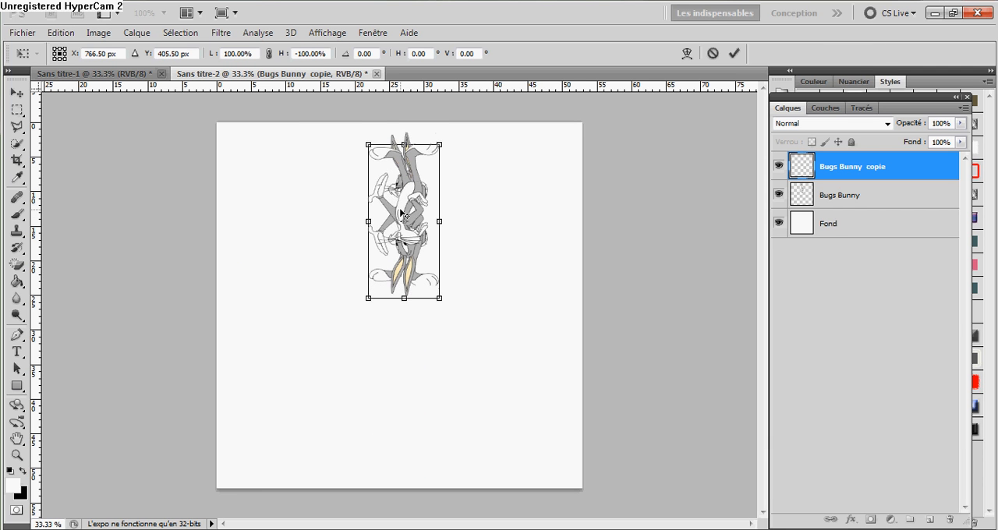
pyautogui.press('Down')
pyautogui.press('Down')
pyautogui.press('Down')
pyautogui.press('Down')
pyautogui.press('Down')
pyautogui.press('Down')
pyautogui.moveTo(403, 253); pyautogui.dragTo(409, 410)
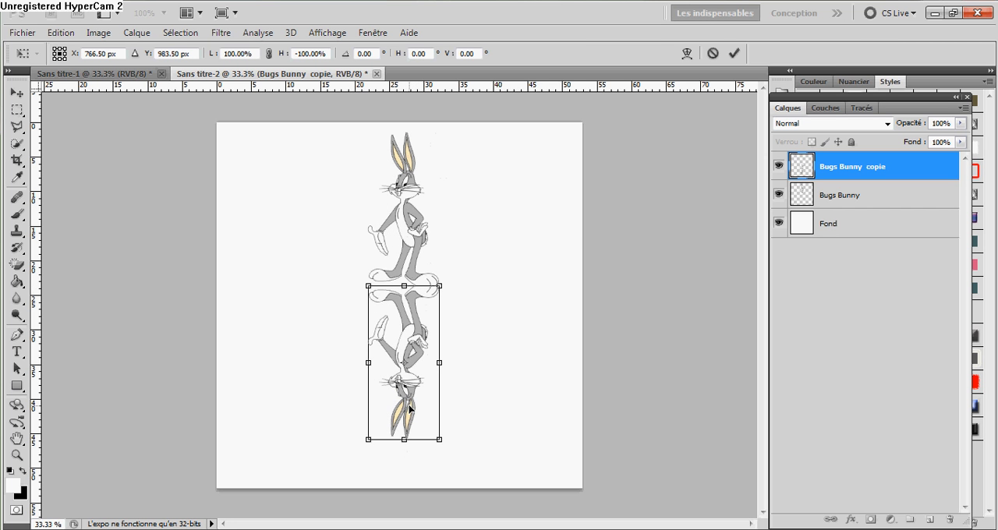
pyautogui.click(20, 92)
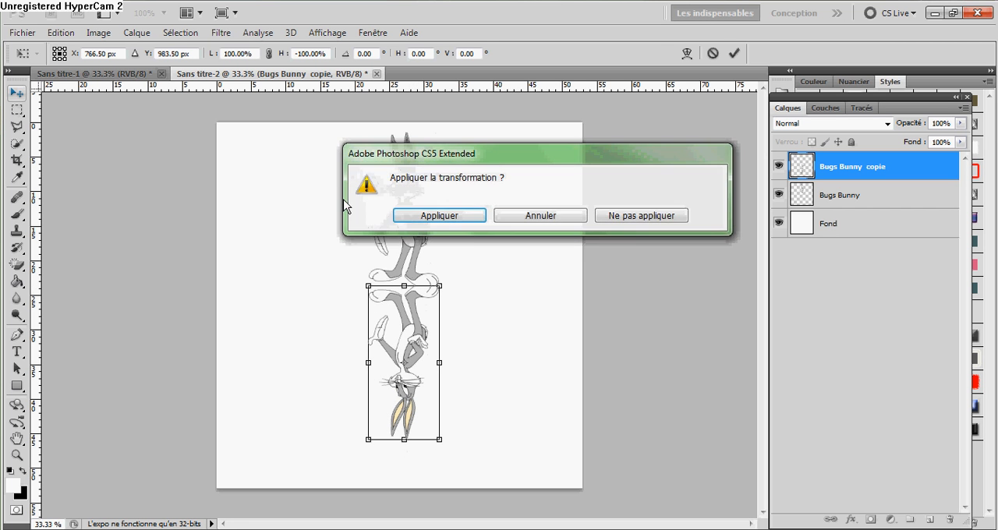
pyautogui.click(419, 218)
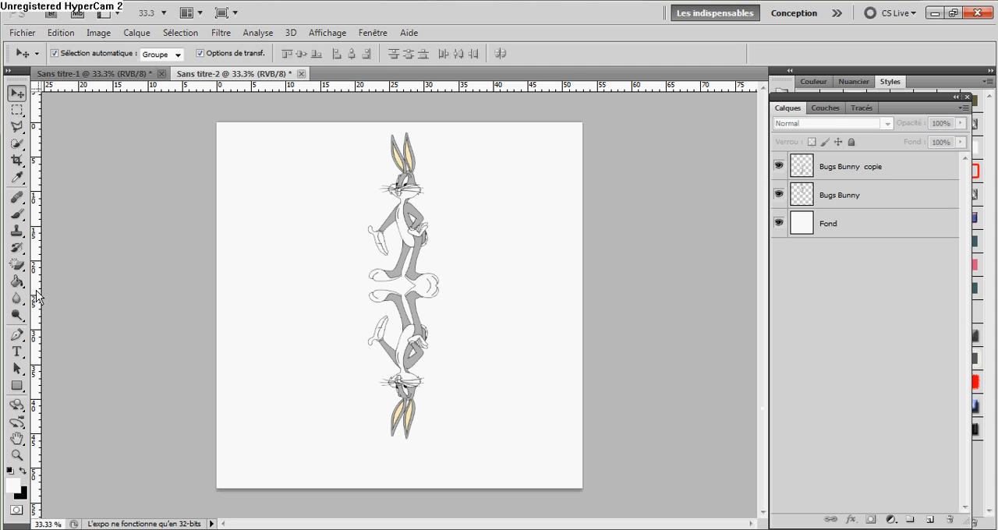
# Rename the flipped copy layer as Bugs Bunny Reflet.
pyautogui.click(885, 170)
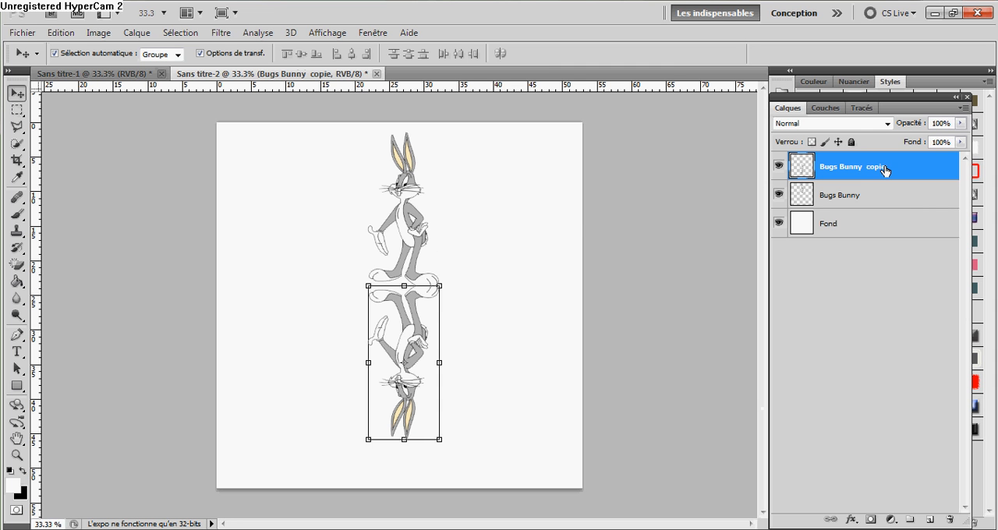
pyautogui.doubleClick(867, 176)
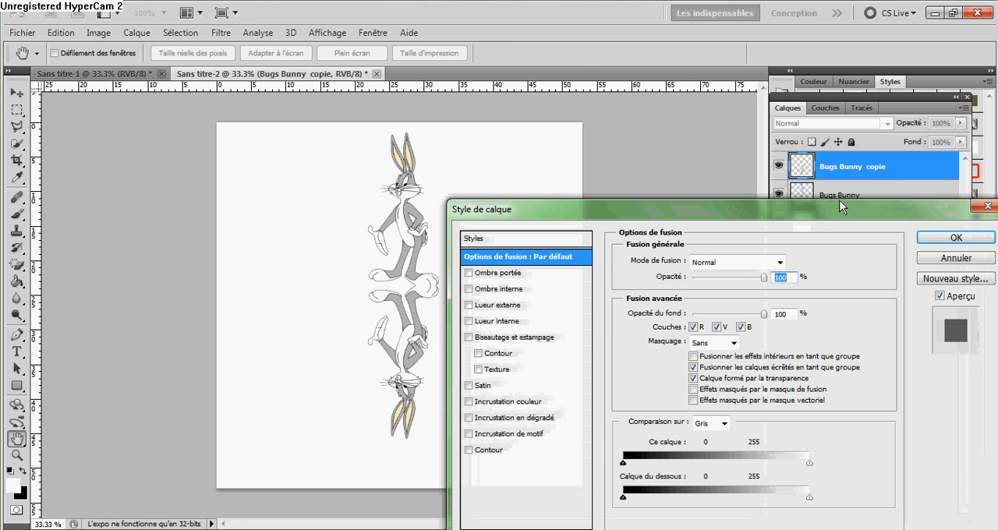
pyautogui.press('Escape')
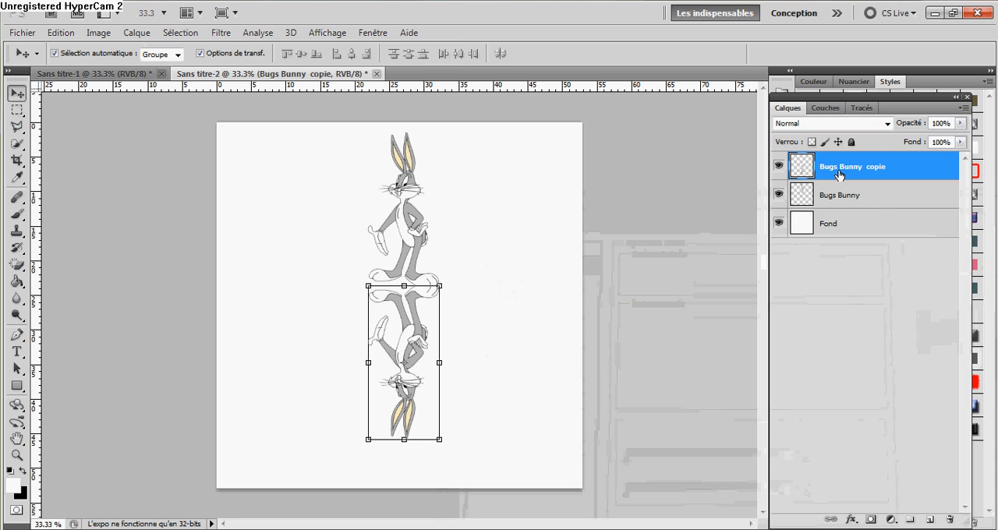
pyautogui.doubleClick(839, 175)
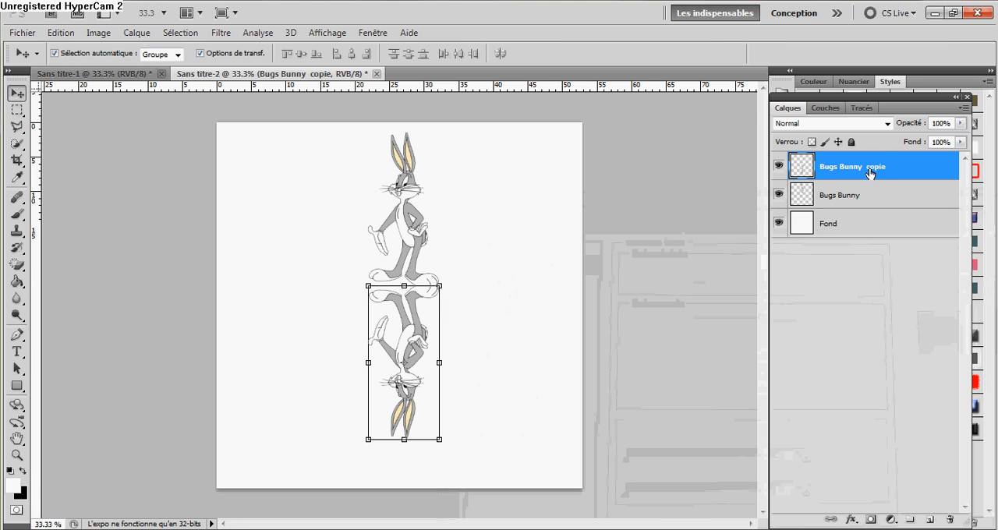
pyautogui.doubleClick(872, 167)
pyautogui.click(872, 167)
pyautogui.press('BackSpace')
pyautogui.press('BackSpace')
pyautogui.press('BackSpace')
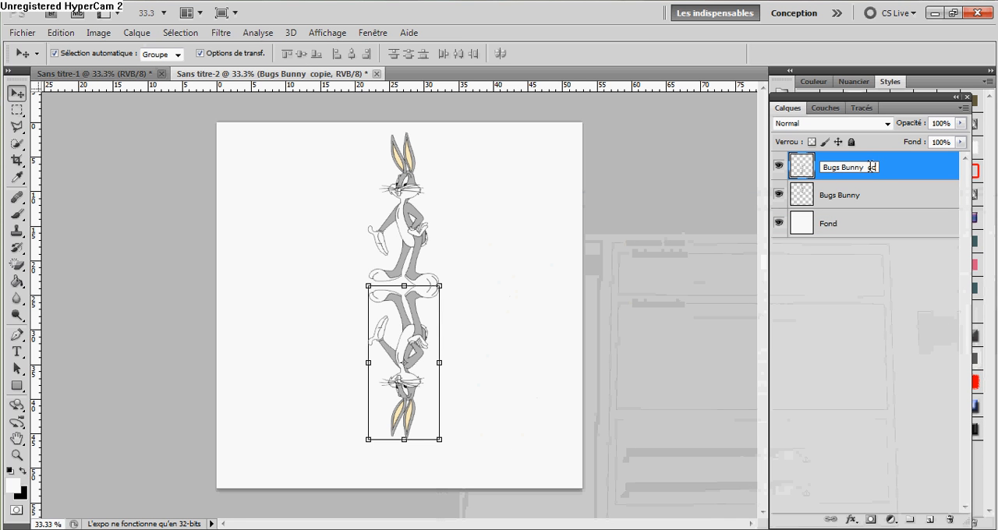
pyautogui.write('Reflet')
pyautogui.click(832, 296)
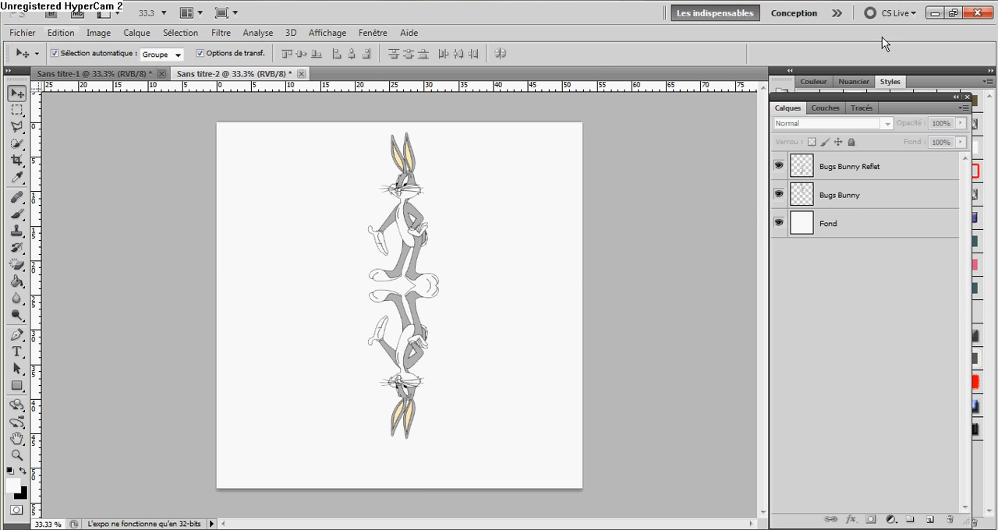
# Apply a Perspective transformation to the Bugs Bunny Reflet layer, widening its lower edge to about 217% on both sides.
pyautogui.click(904, 166)
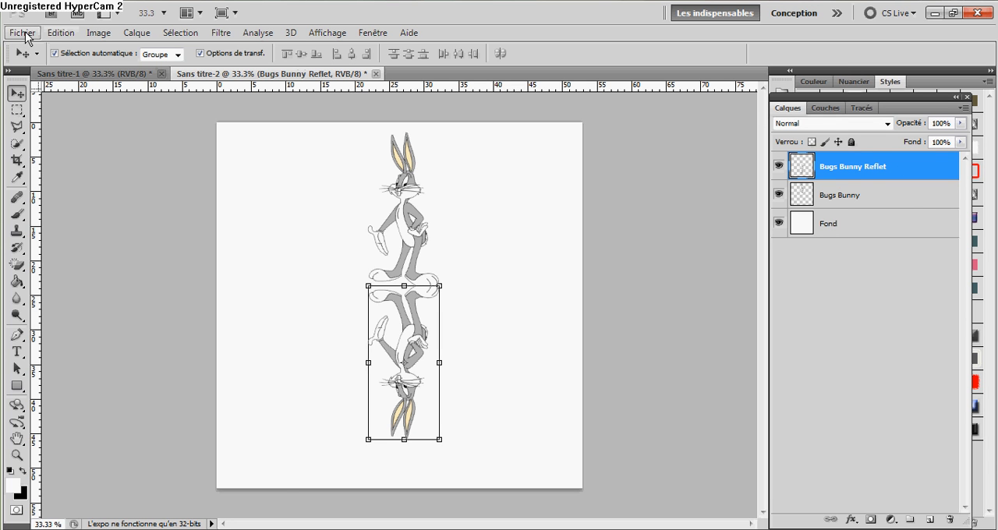
pyautogui.click(60, 32)
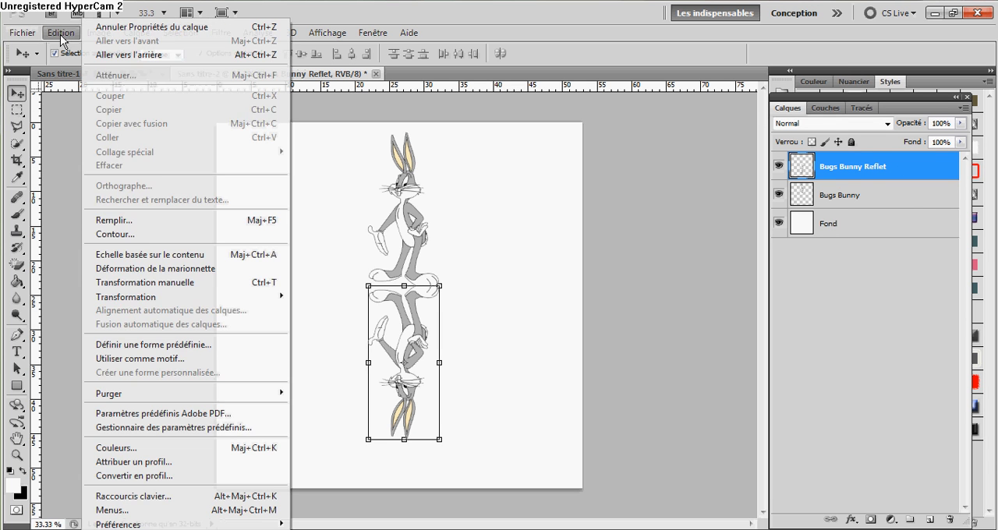
pyautogui.moveTo(230, 300)
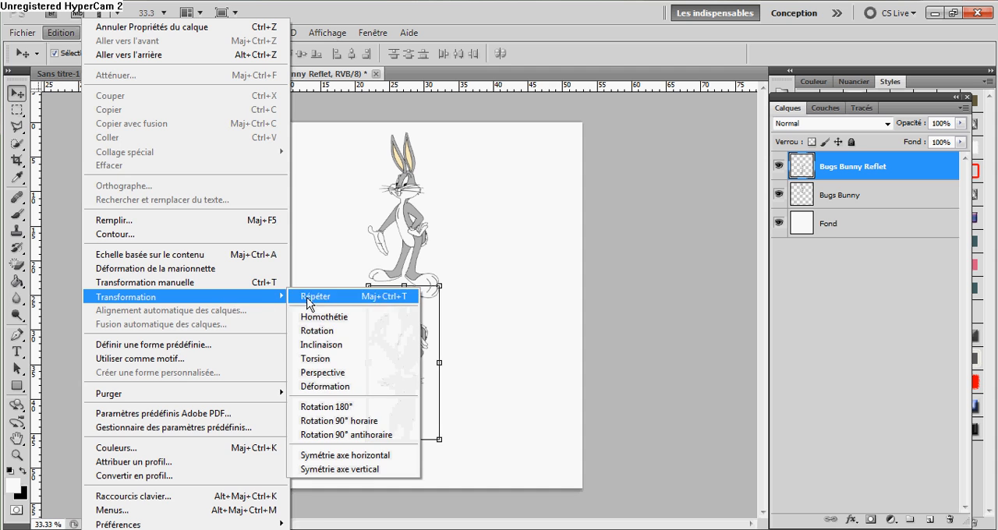
pyautogui.click(369, 374)
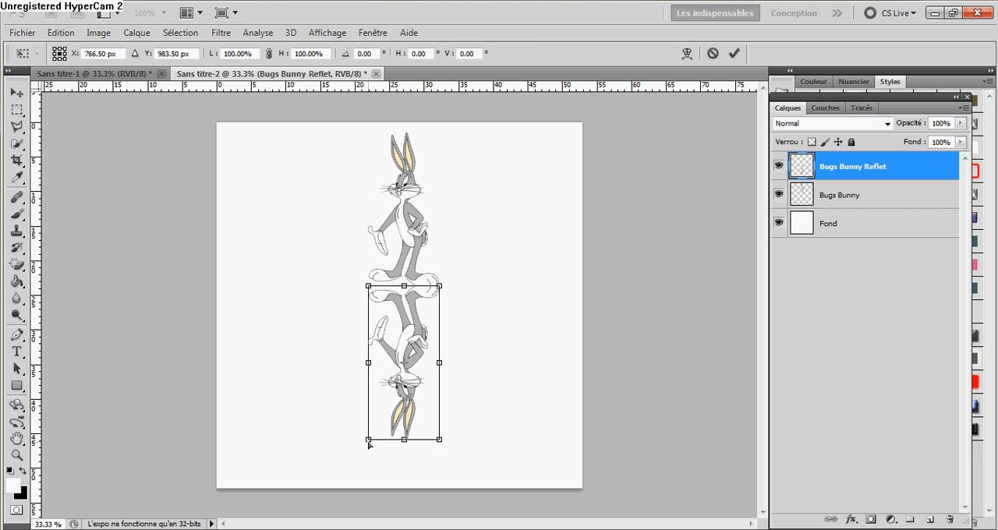
pyautogui.moveTo(369, 441); pyautogui.dragTo(342, 461)
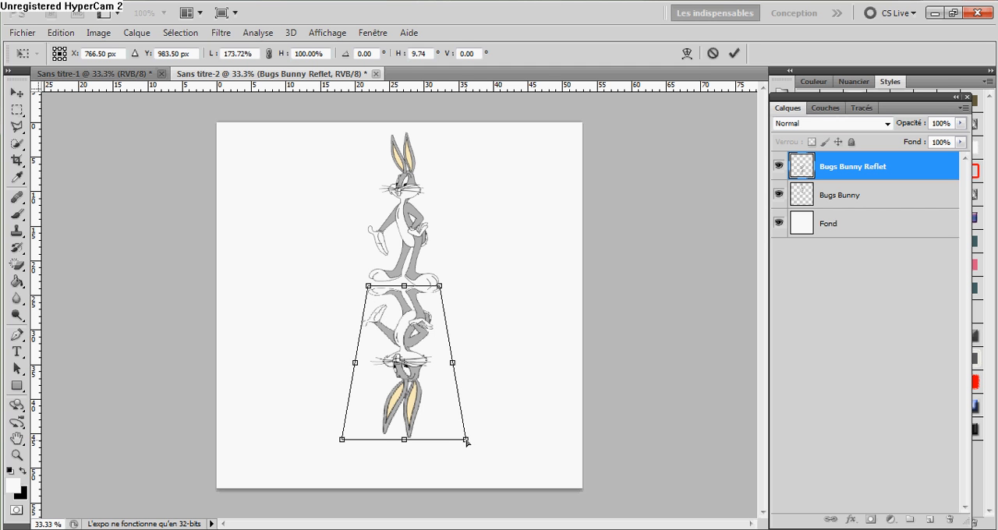
pyautogui.moveTo(467, 444)
pyautogui.mouseDown()
pyautogui.moveTo(459, 450)
pyautogui.moveTo(467, 460)
pyautogui.moveTo(464, 441)
pyautogui.moveTo(472, 436)
pyautogui.moveTo(473, 451)
pyautogui.moveTo(481, 443)
pyautogui.mouseUp()
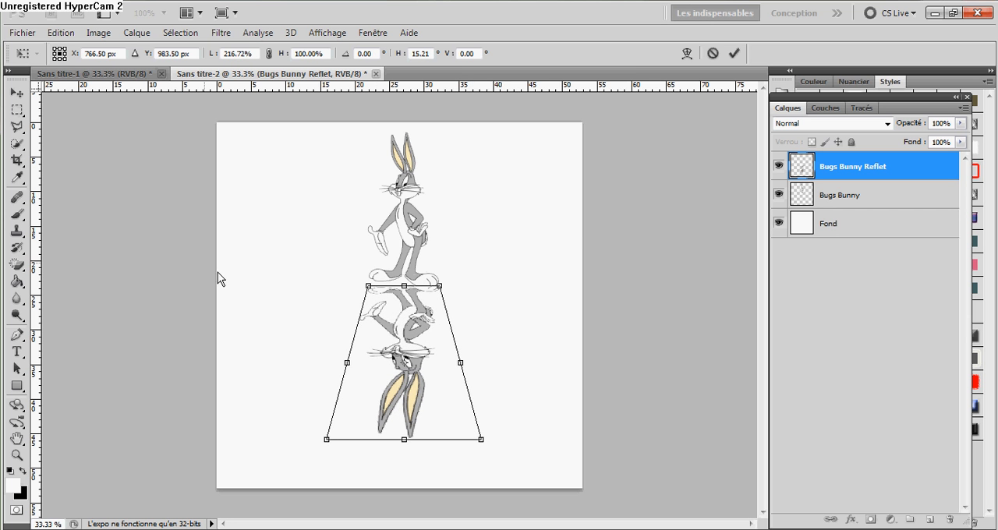
pyautogui.click(21, 99)
pyautogui.click(434, 221)
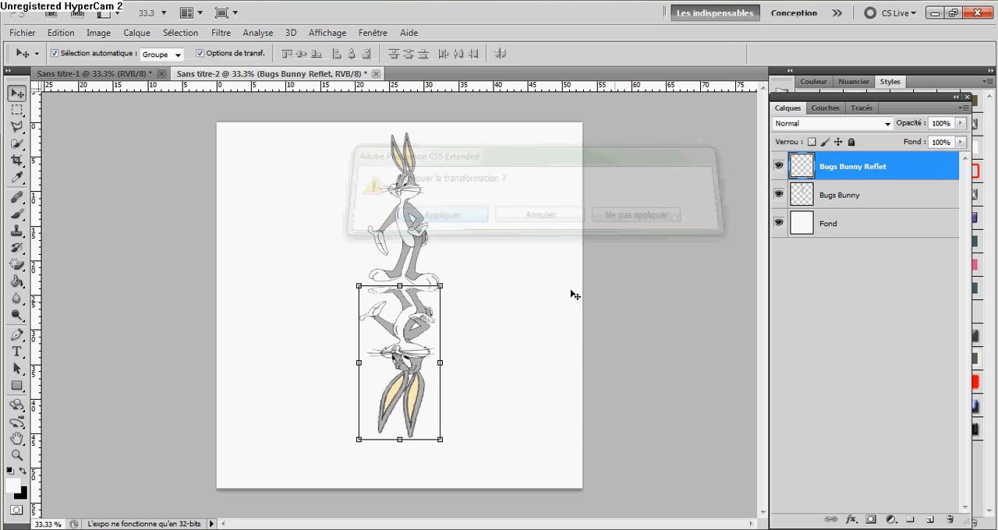
pyautogui.click(654, 359)
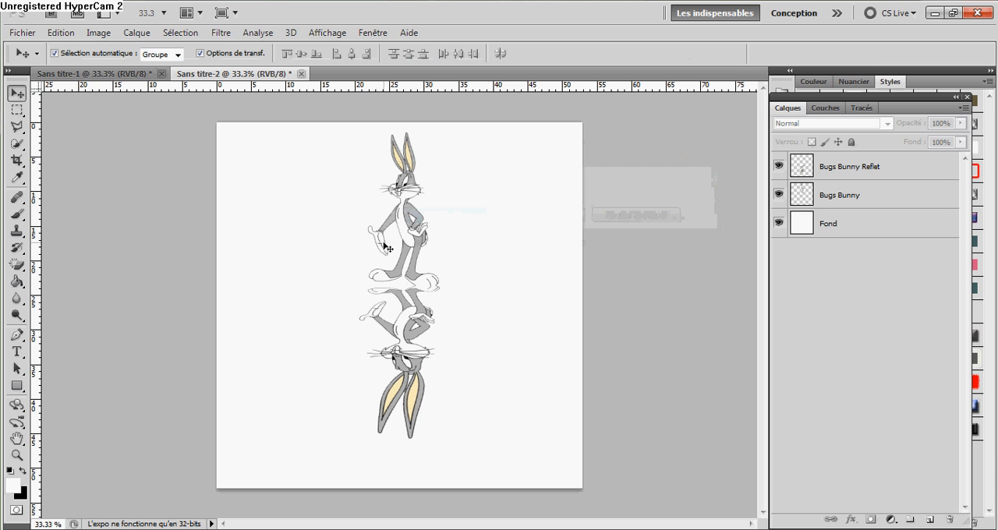
# Scale the Bugs Bunny Reflet layer with Homothétie to about 87.6% height from its lower edge, and apply the transformation.
pyautogui.click(63, 33)
pyautogui.click(889, 167)
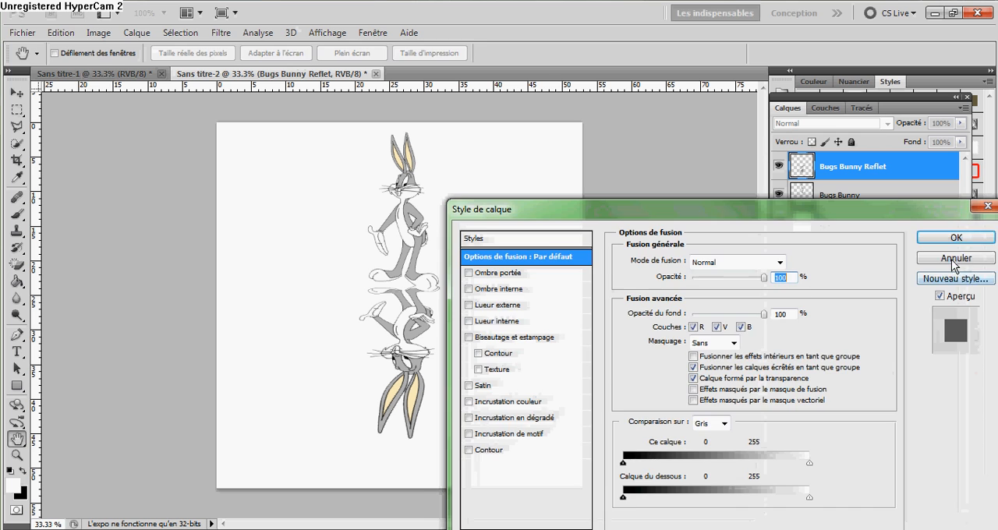
pyautogui.click(953, 261)
pyautogui.click(60, 32)
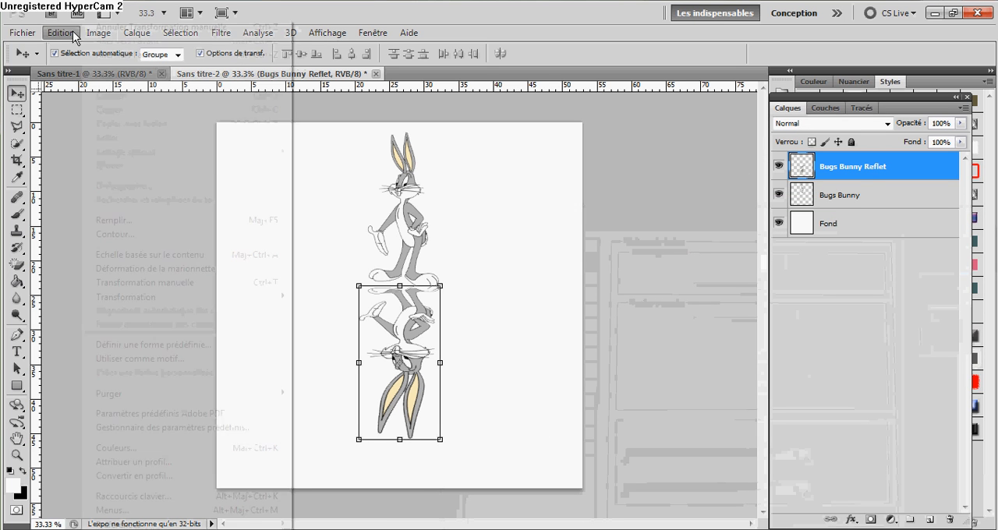
pyautogui.moveTo(209, 297)
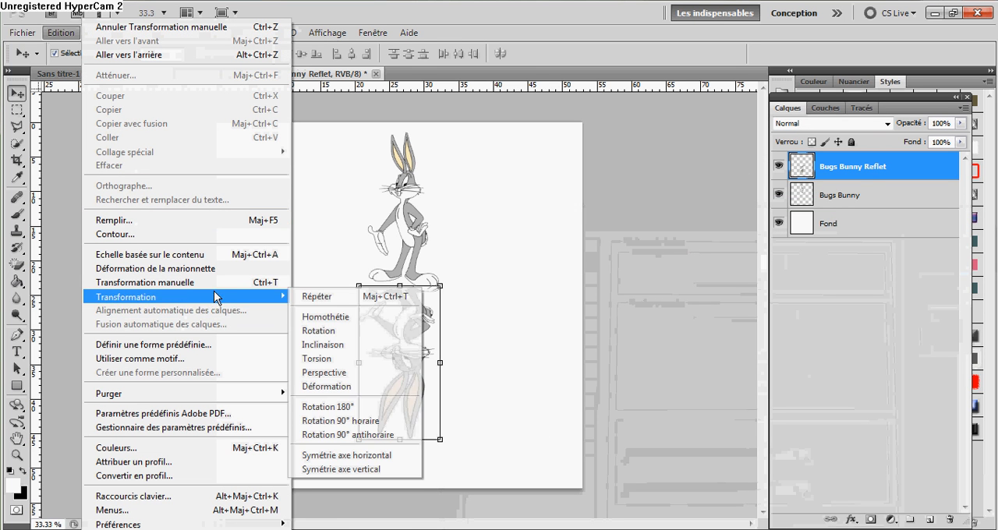
pyautogui.click(341, 320)
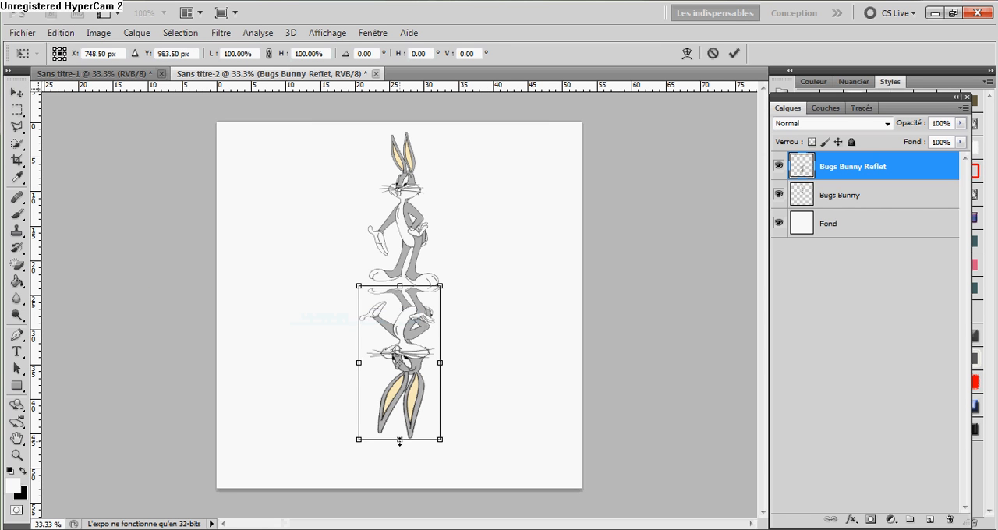
pyautogui.moveTo(399, 442); pyautogui.dragTo(401, 423)
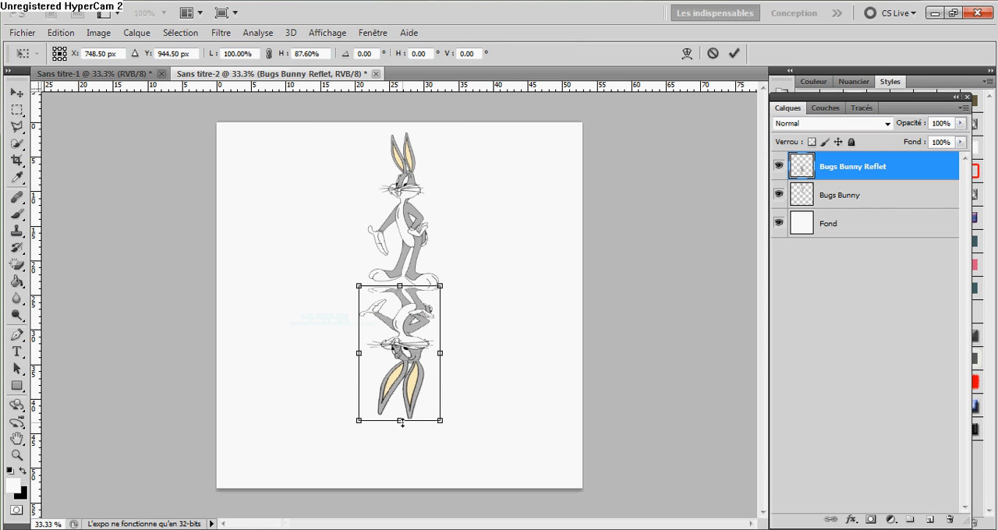
pyautogui.click(16, 92)
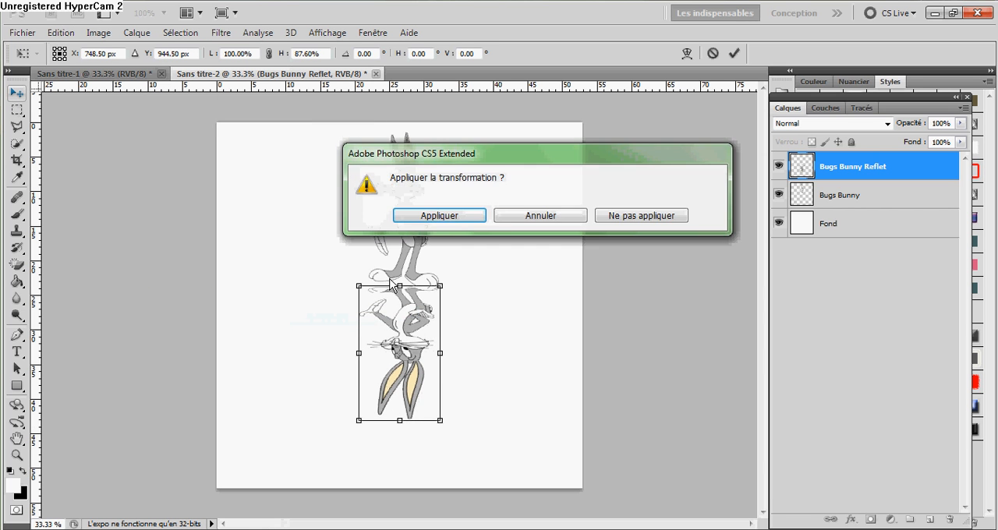
pyautogui.click(438, 216)
pyautogui.click(851, 354)
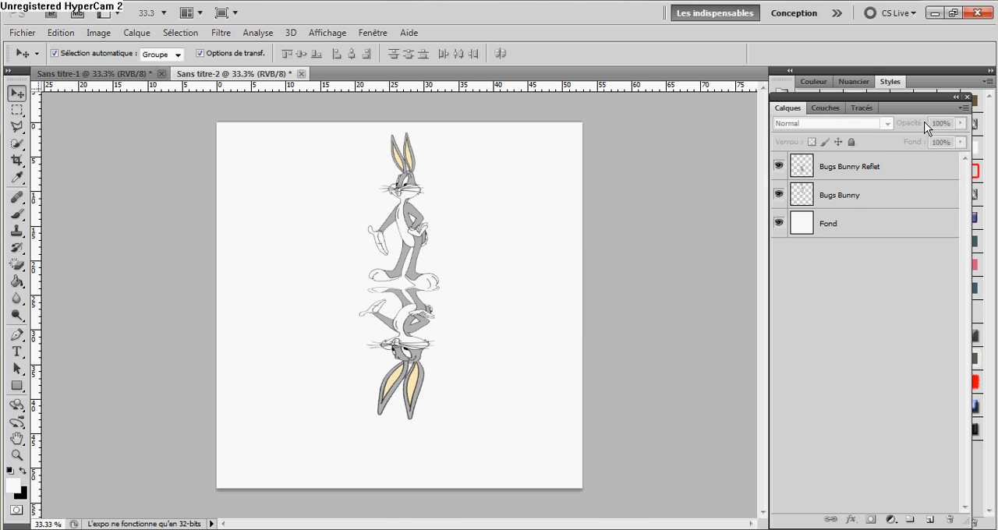
# Add a layer mask to the Bugs Bunny Reflet layer.
pyautogui.click(854, 199)
pyautogui.click(859, 242)
pyautogui.click(850, 173)
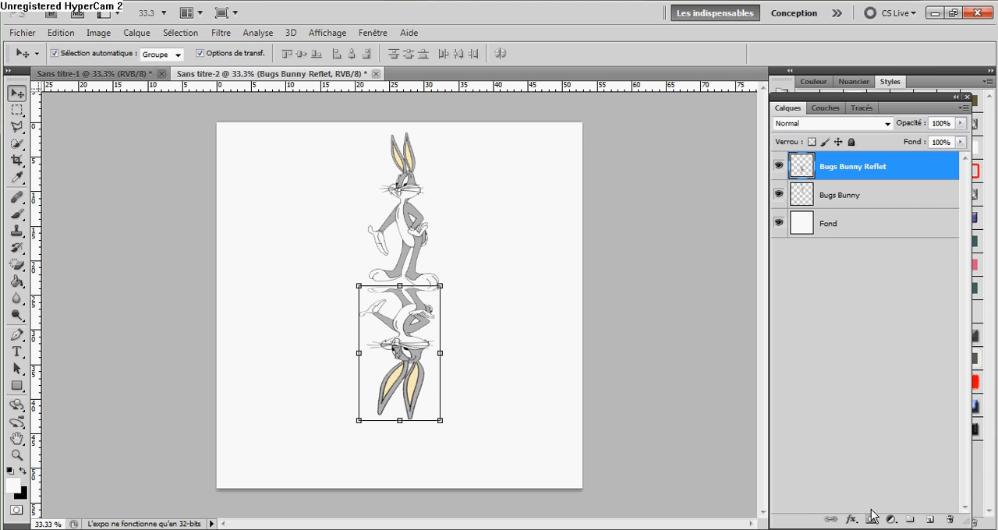
pyautogui.click(871, 520)
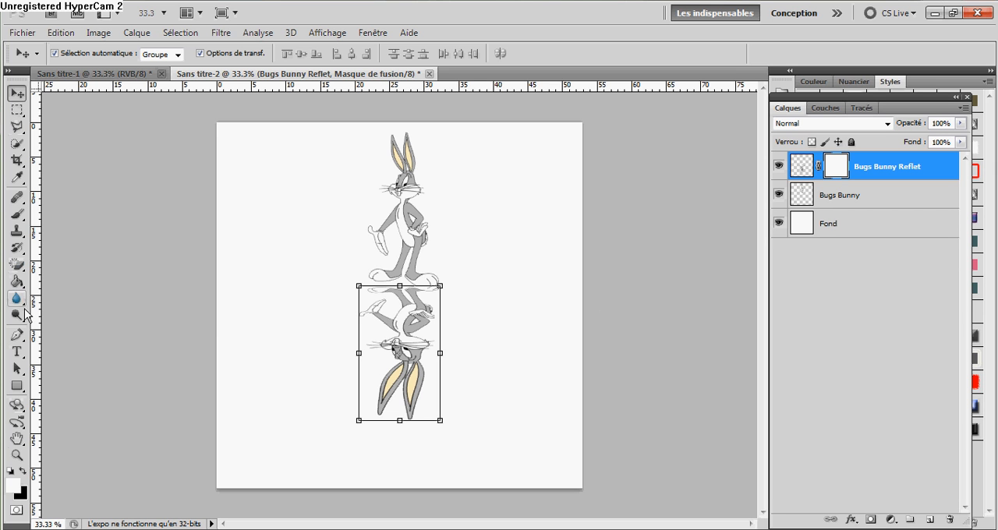
# Fade the reflection by drawing a white-to-black linear gradient on its mask from the feet down to the ears.
pyautogui.click(17, 282)
pyautogui.moveTo(17, 285); pyautogui.dragTo(86, 284)
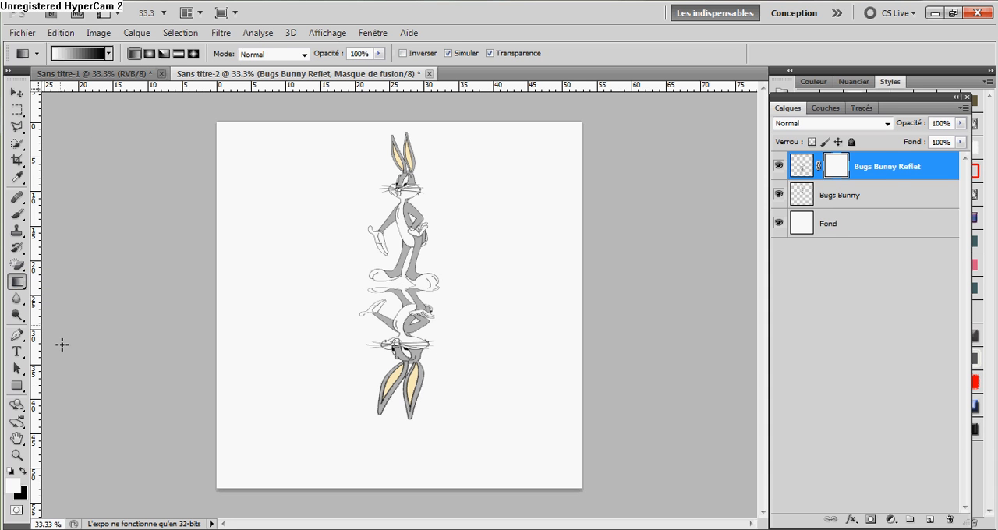
pyautogui.click(82, 53)
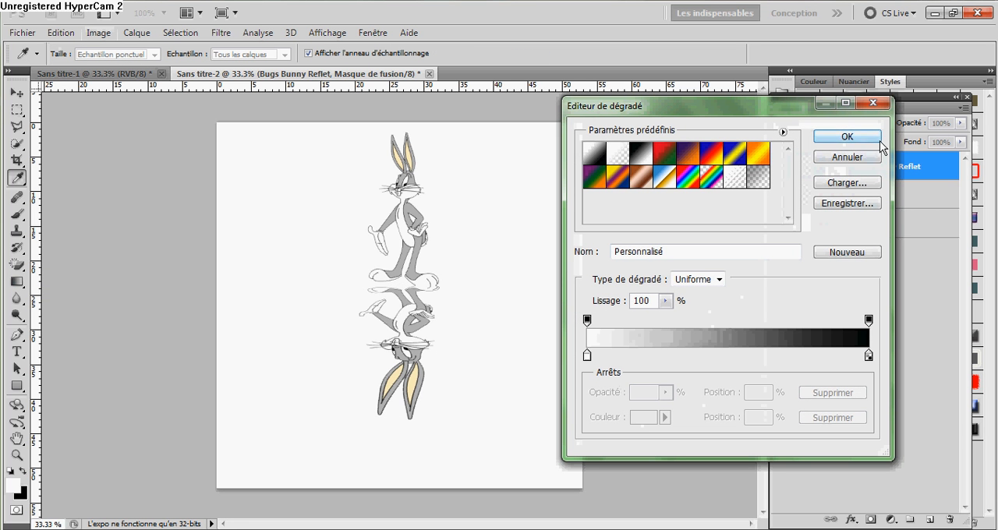
pyautogui.click(846, 137)
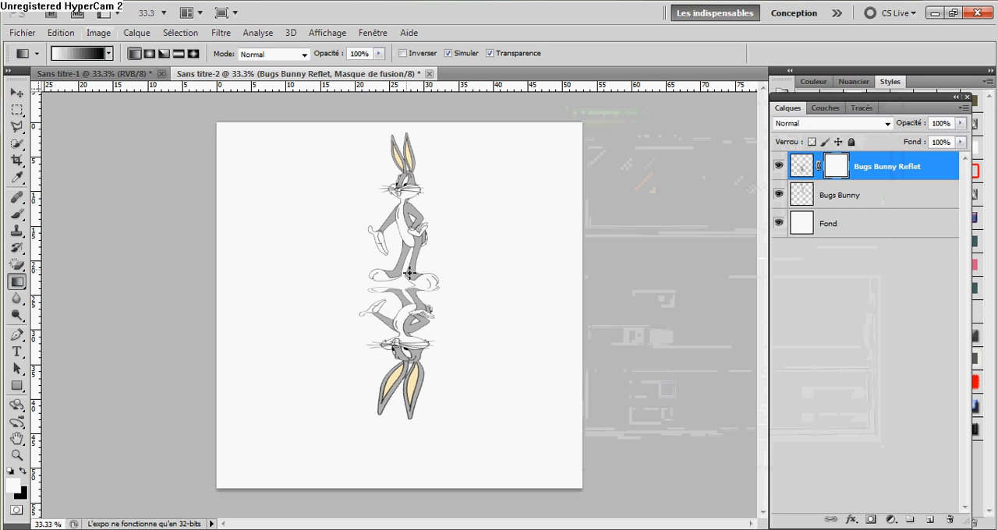
pyautogui.moveTo(406, 271); pyautogui.dragTo(406, 349)
pyautogui.moveTo(392, 444); pyautogui.dragTo(398, 443)
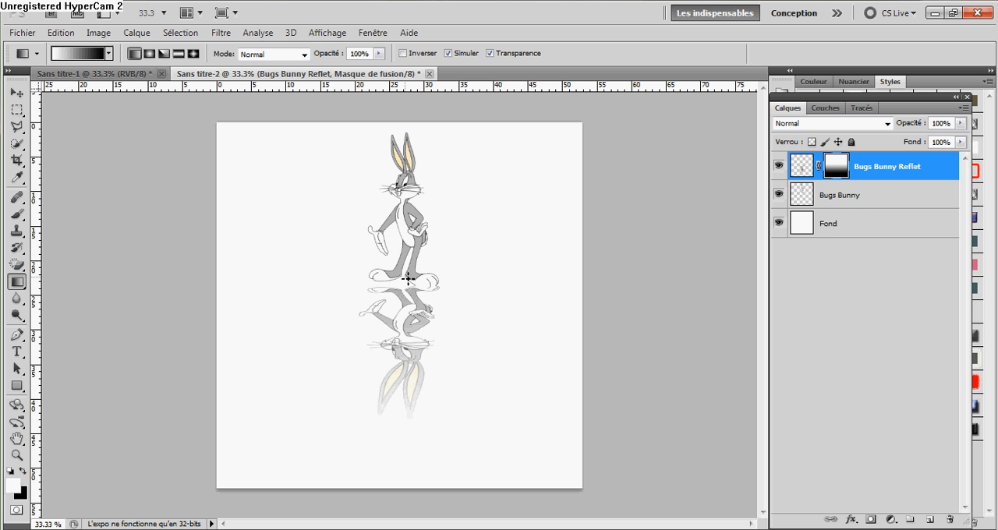
pyautogui.moveTo(407, 278); pyautogui.dragTo(394, 420)
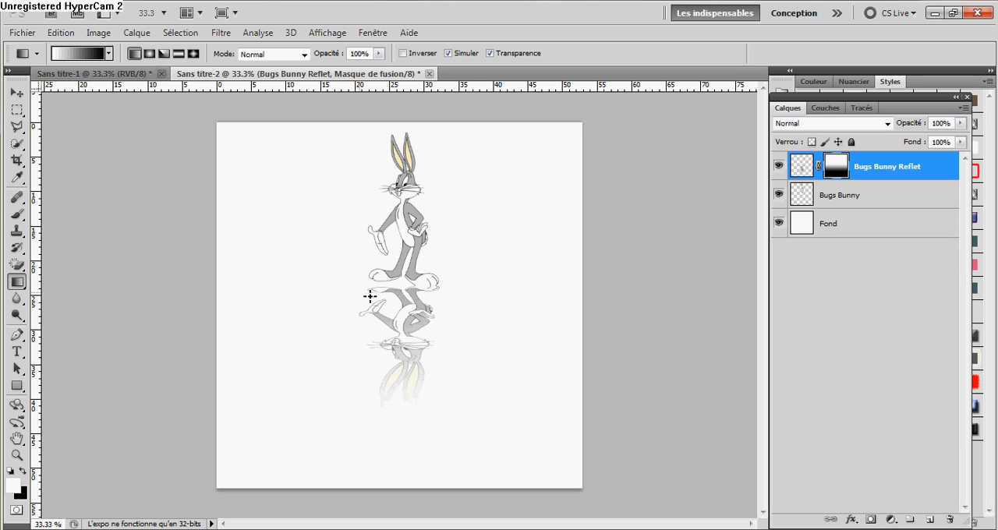
pyautogui.moveTo(409, 277); pyautogui.dragTo(387, 382)
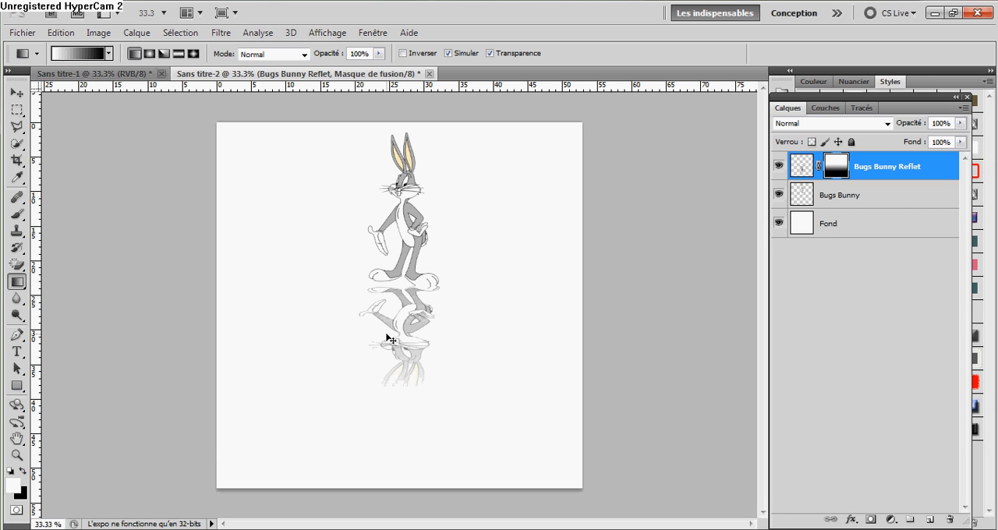
pyautogui.click(15, 98)
pyautogui.click(902, 304)
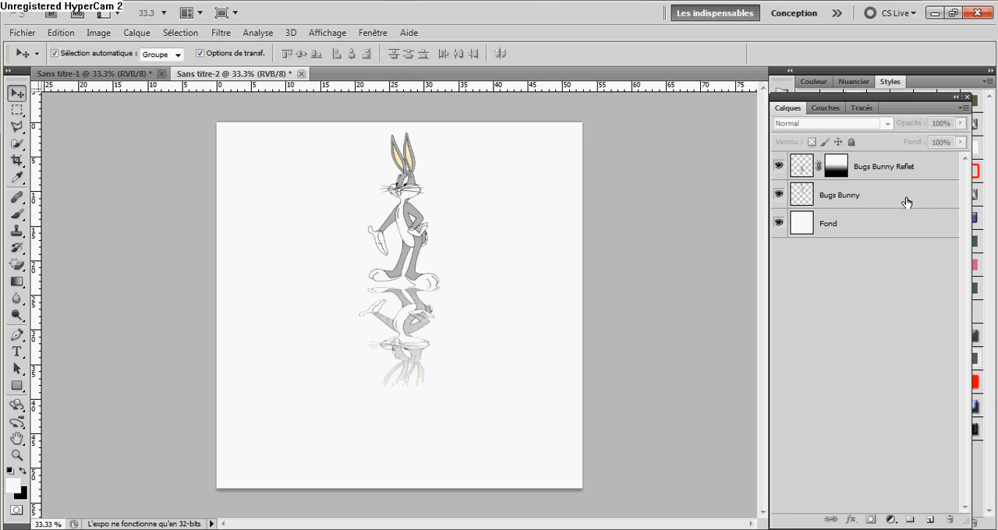
pyautogui.click(884, 173)
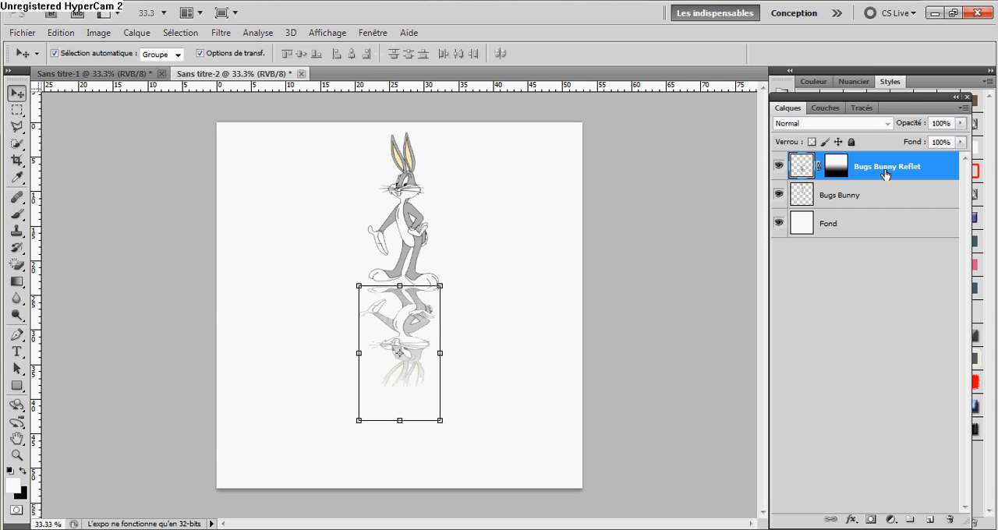
pyautogui.click(857, 310)
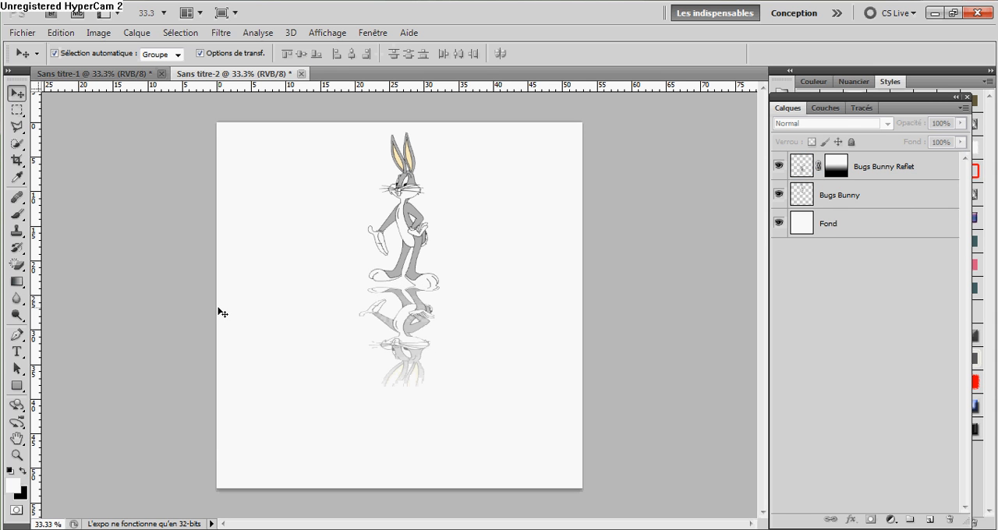
# Set the opacity of the Bugs Bunny Reflet layer to 50%.
pyautogui.click(884, 175)
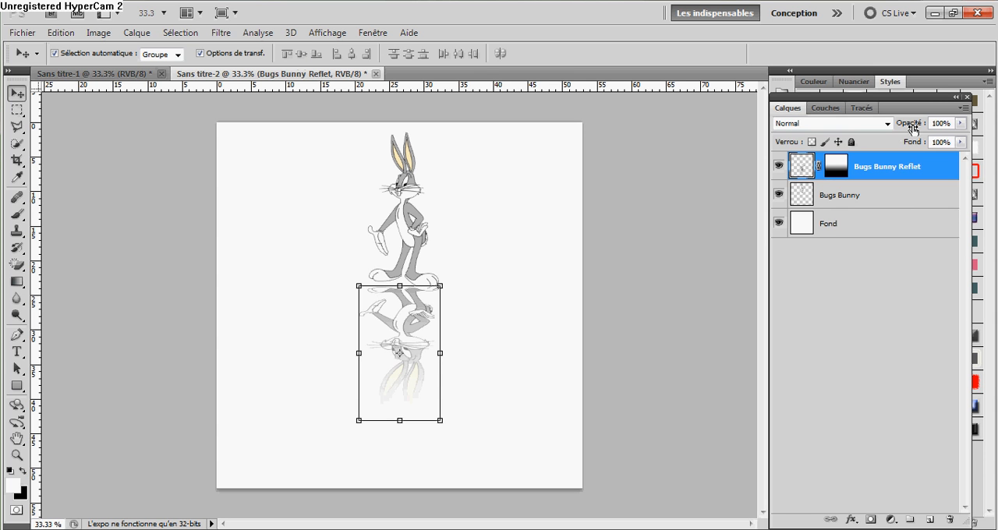
pyautogui.moveTo(913, 129)
pyautogui.mouseDown()
pyautogui.moveTo(896, 133)
pyautogui.moveTo(916, 126)
pyautogui.mouseUp()
pyautogui.press('BackSpace')
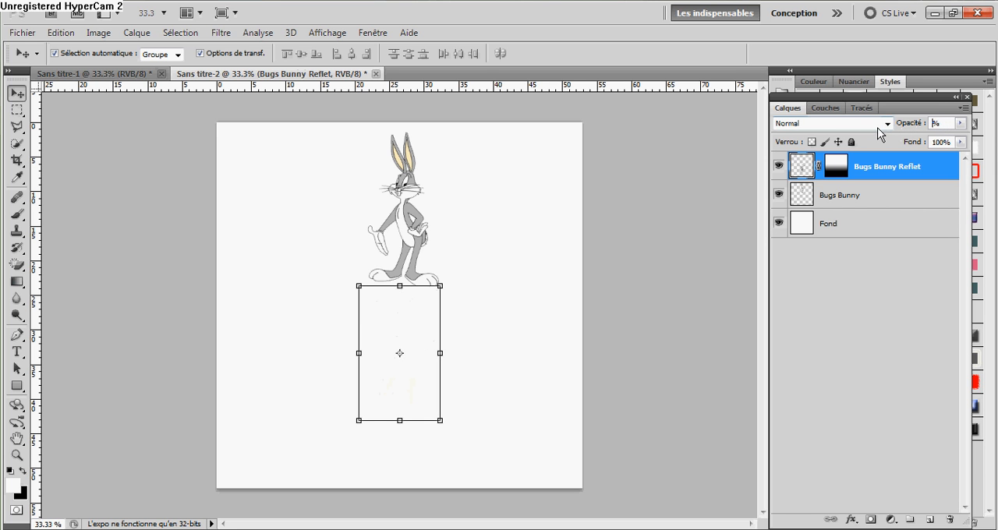
pyautogui.write('50')
pyautogui.click(787, 360)
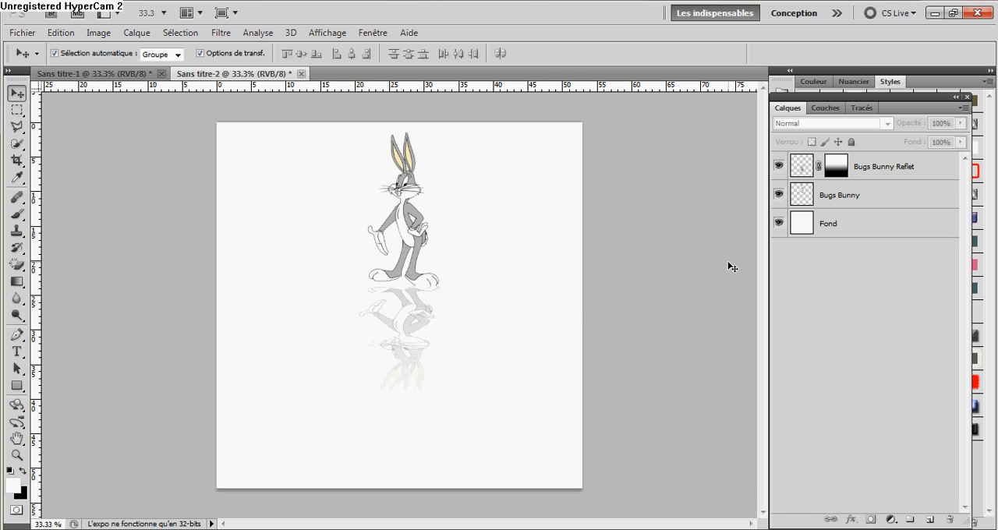
# Merge the Bugs Bunny and Bugs Bunny Reflet layers and move the merged figure to the canvas's left edge.
pyautogui.click(893, 204)
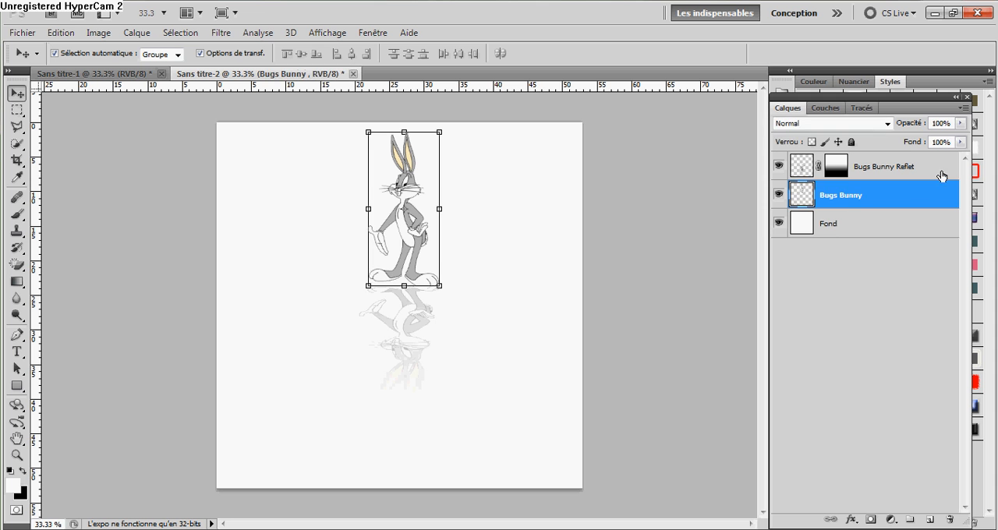
pyautogui.keyDown('shift'); pyautogui.click(940, 174); pyautogui.keyUp('shift')
pyautogui.rightClick(845, 210)
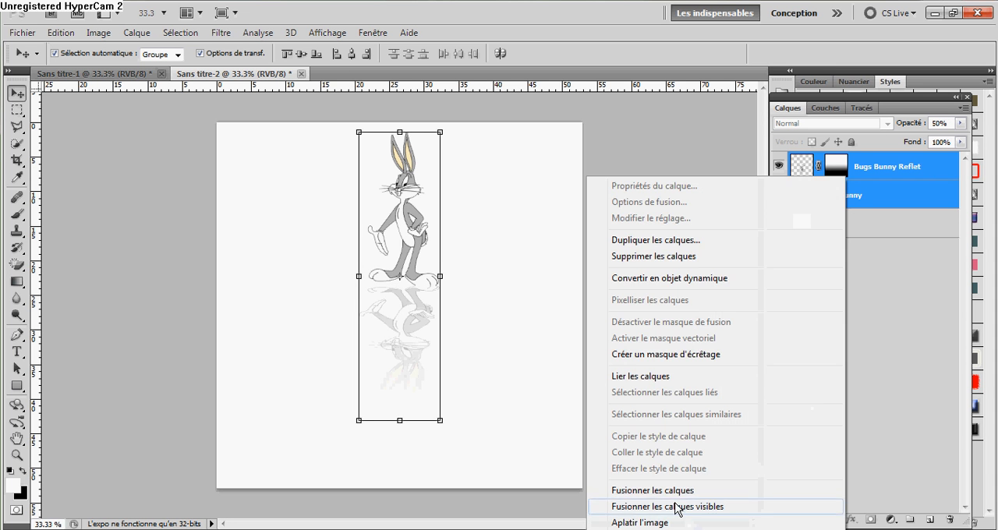
pyautogui.click(711, 491)
pyautogui.moveTo(438, 375); pyautogui.dragTo(270, 365)
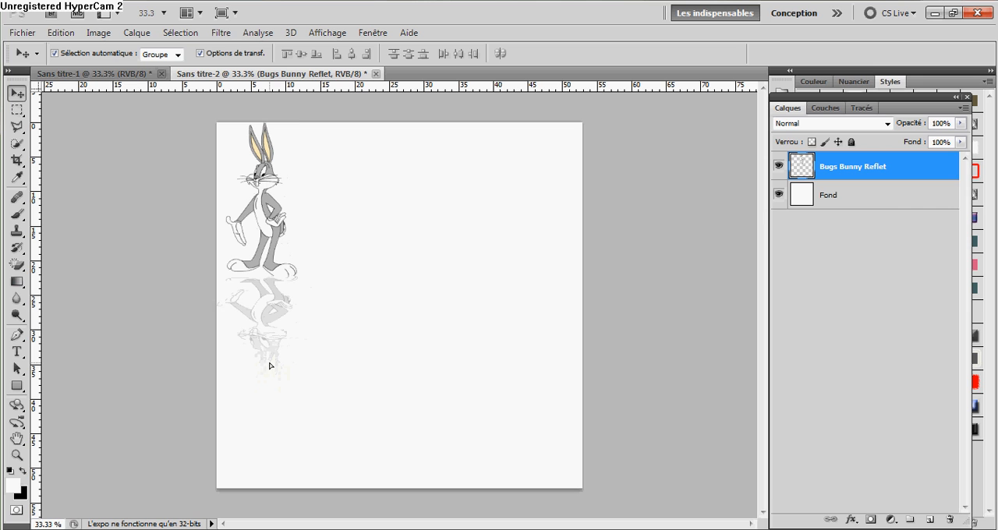
pyautogui.click(660, 288)
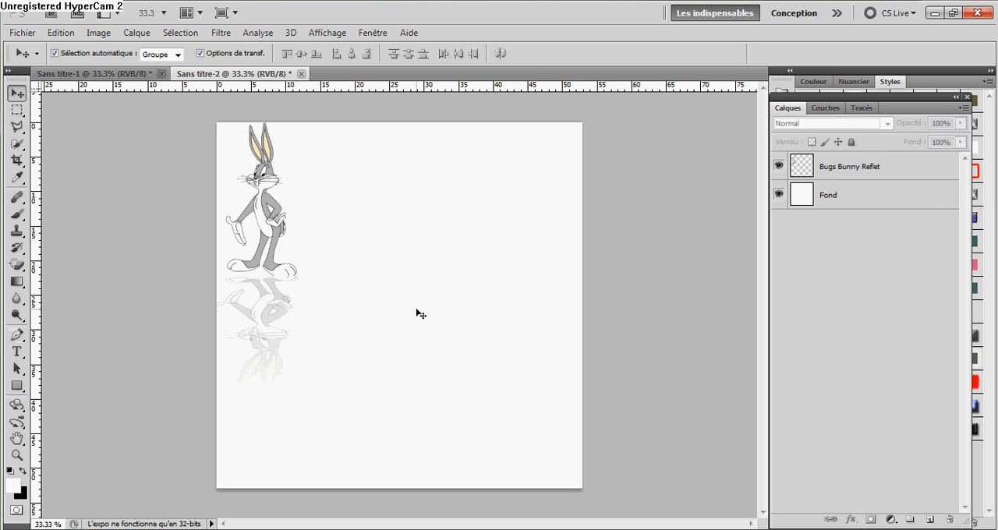
# Add the text Tuto in CGF Locust Resistance at 120 pt on the empty area beside the figure.
pyautogui.click(18, 351)
pyautogui.click(429, 338)
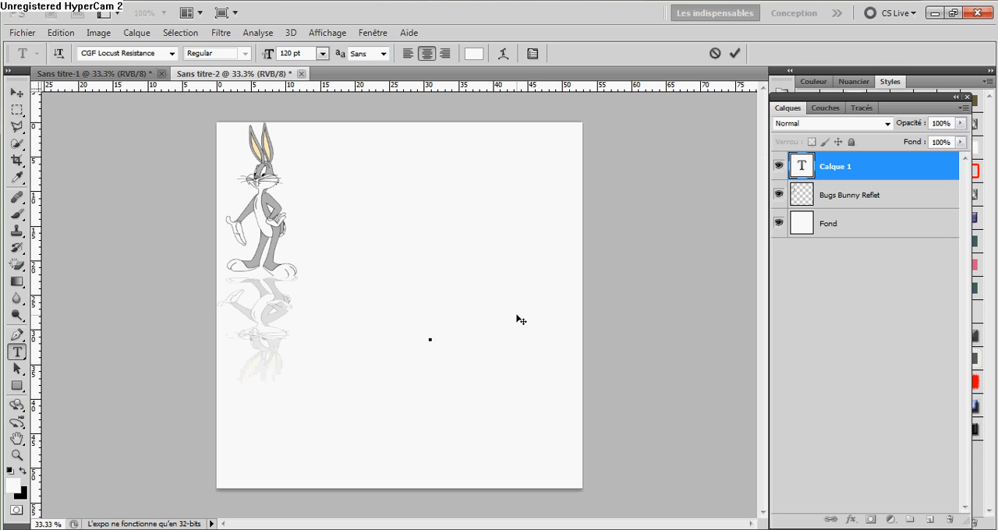
pyautogui.write('Bugs')
# Change the colour of the whole Tuto text to bright red.
pyautogui.moveTo(485, 336); pyautogui.dragTo(347, 343)
pyautogui.click(467, 56)
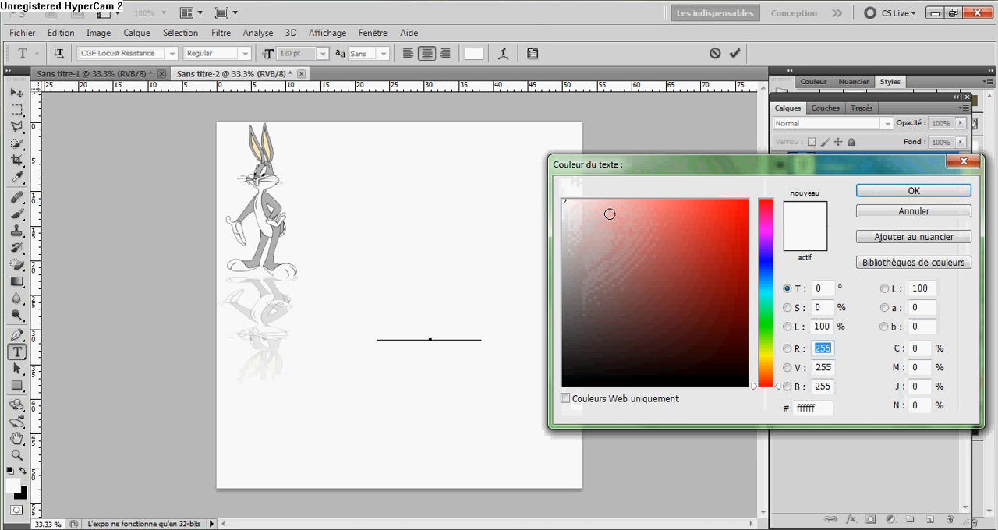
pyautogui.moveTo(608, 213); pyautogui.dragTo(500, 390)
pyautogui.click(746, 202)
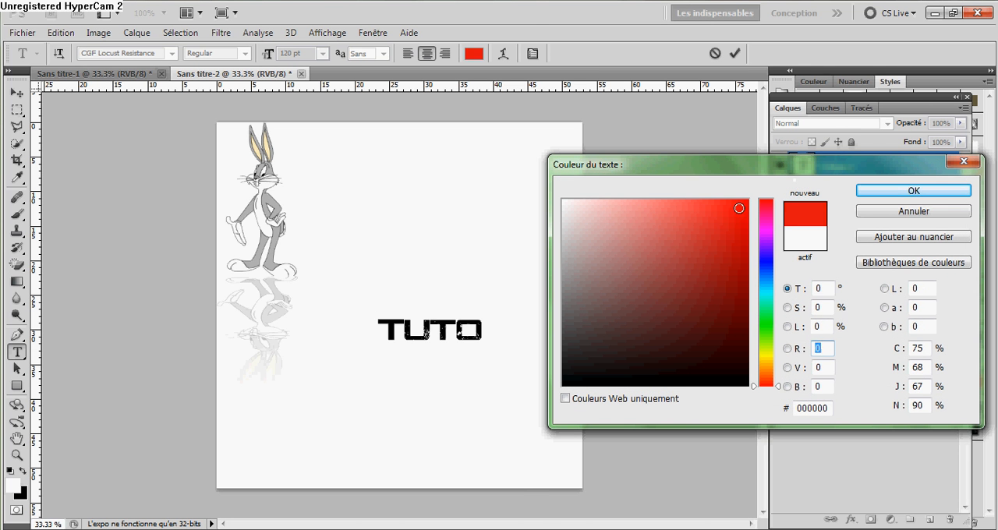
pyautogui.click(898, 190)
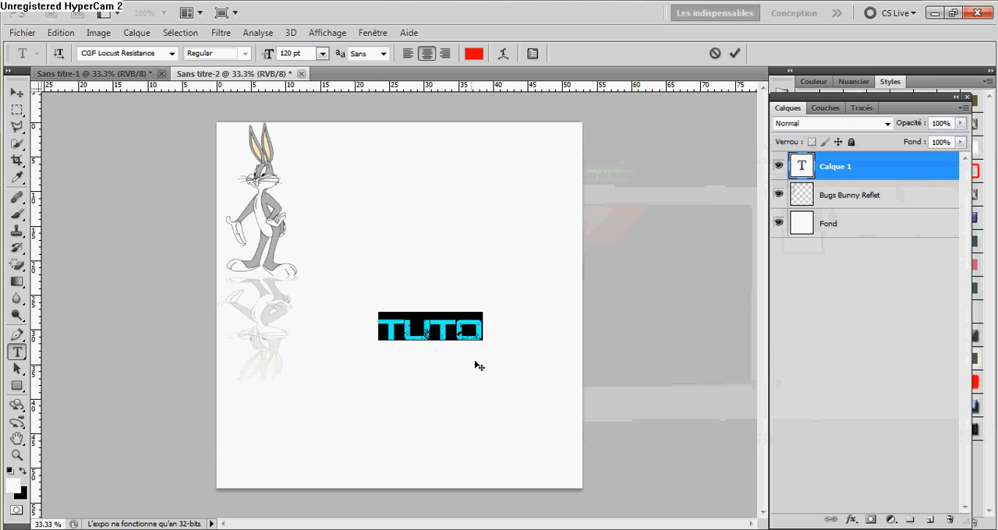
# Move the Tuto text up level with the figure's feet and enlarge it to 150 pt.
pyautogui.moveTo(476, 363); pyautogui.dragTo(500, 328)
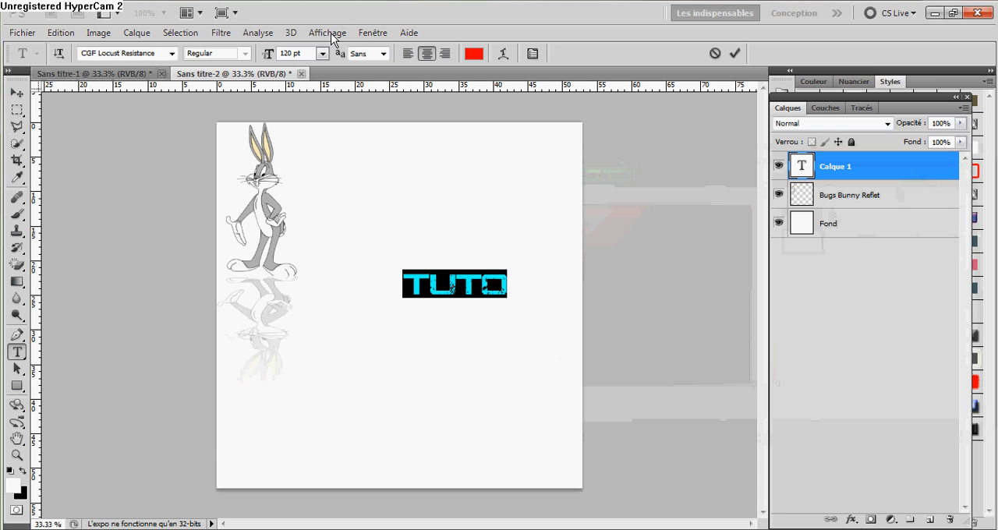
pyautogui.moveTo(293, 53); pyautogui.dragTo(271, 62)
pyautogui.write('150')
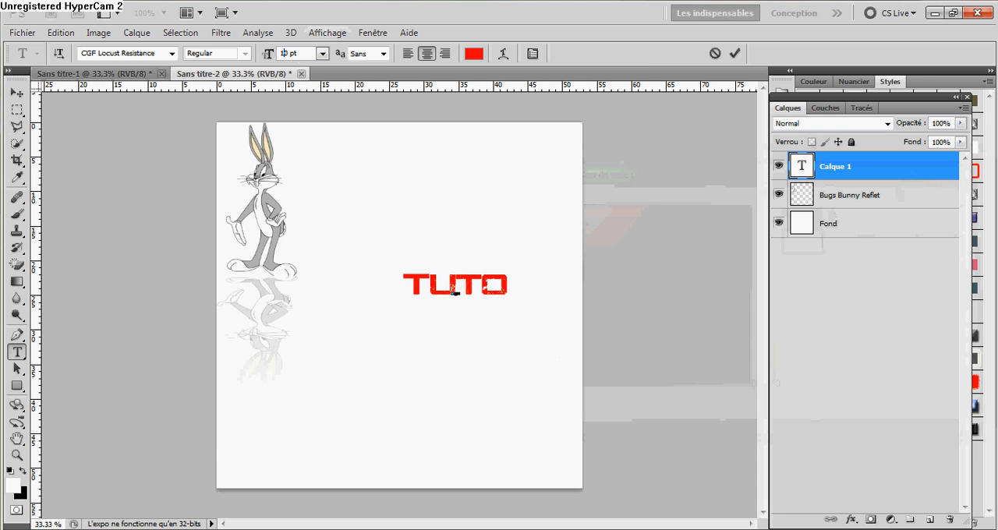
pyautogui.press('Return')
pyautogui.click(17, 92)
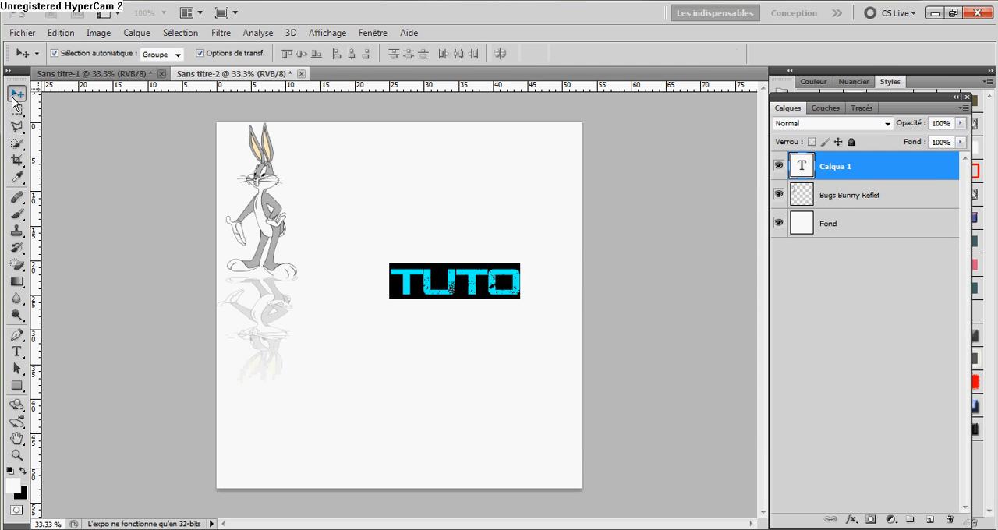
pyautogui.click(868, 340)
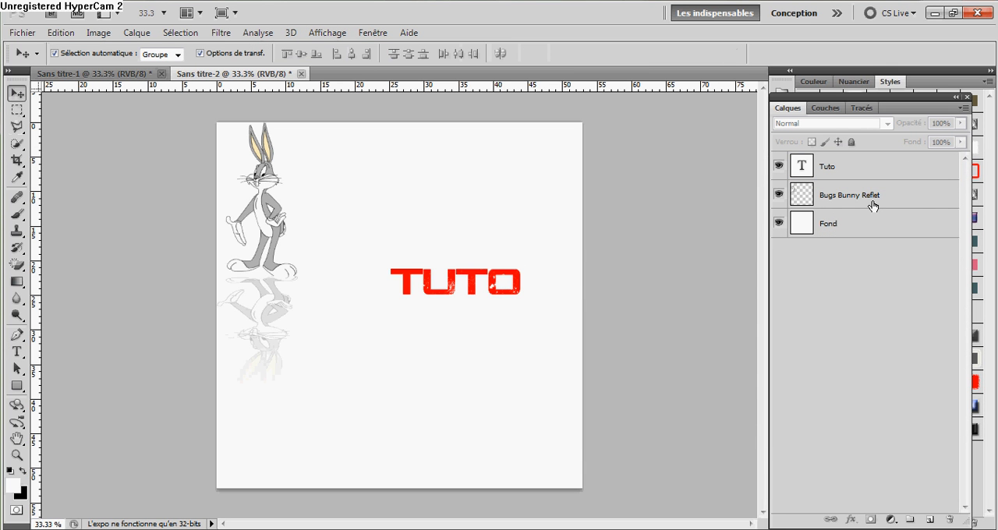
# Rasterize the Tuto text layer with Pixelliser le texte and nudge it slightly upward.
pyautogui.click(866, 177)
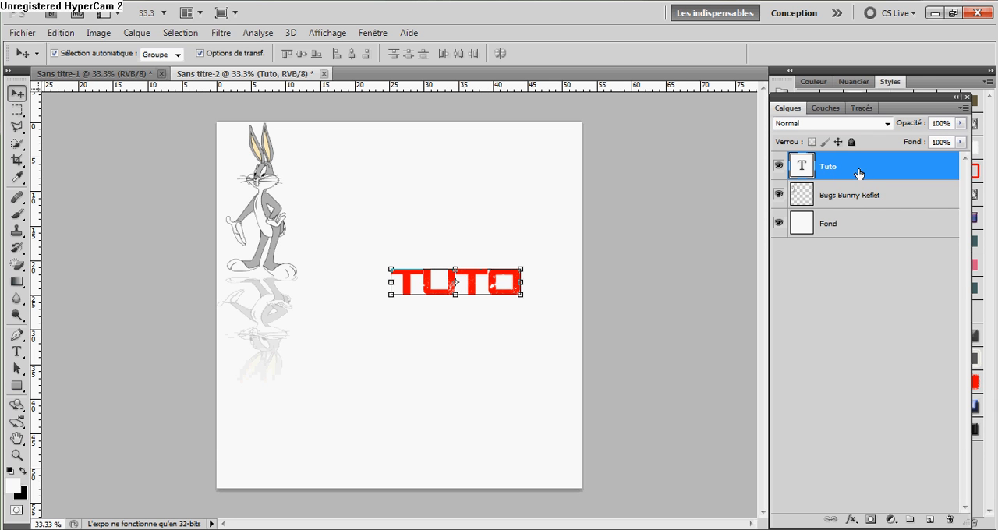
pyautogui.rightClick(853, 168)
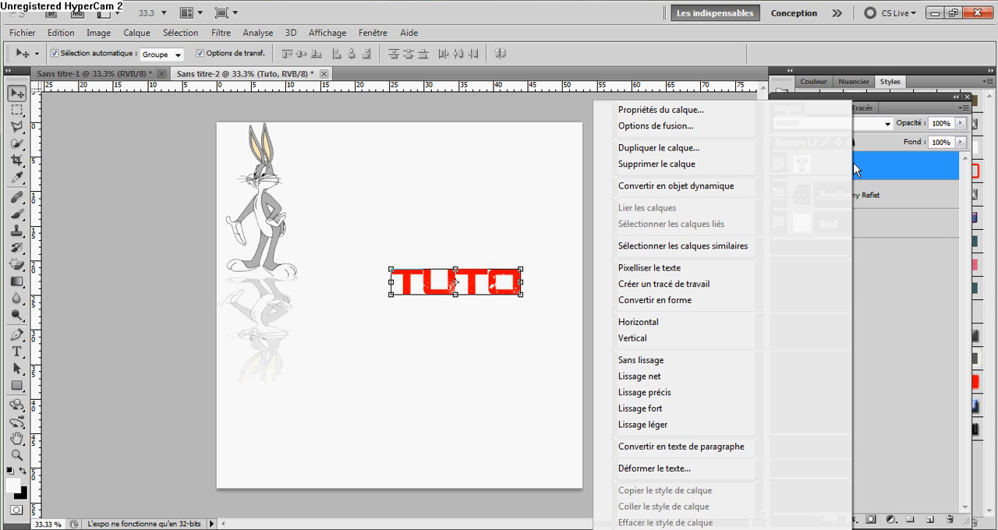
pyautogui.click(685, 272)
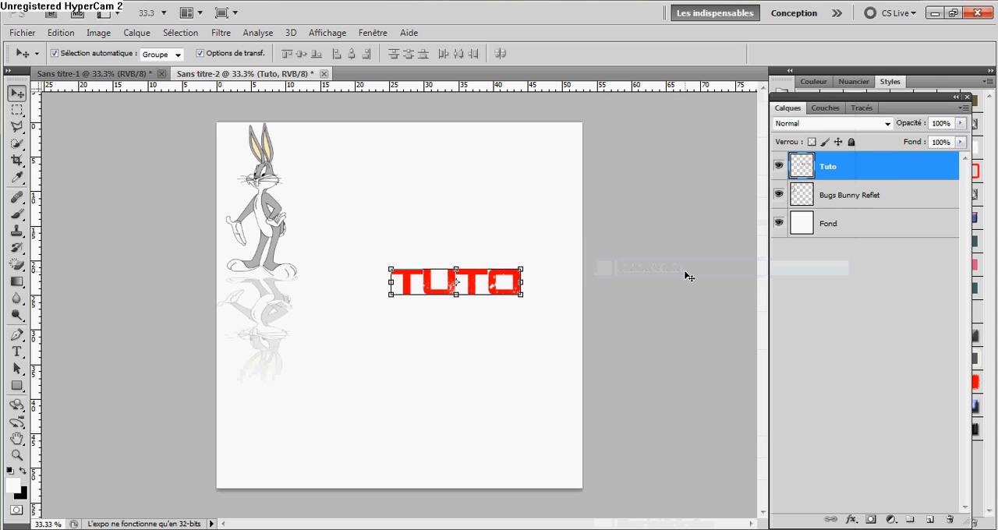
pyautogui.click(823, 313)
pyautogui.click(859, 166)
pyautogui.moveTo(496, 282); pyautogui.dragTo(496, 278)
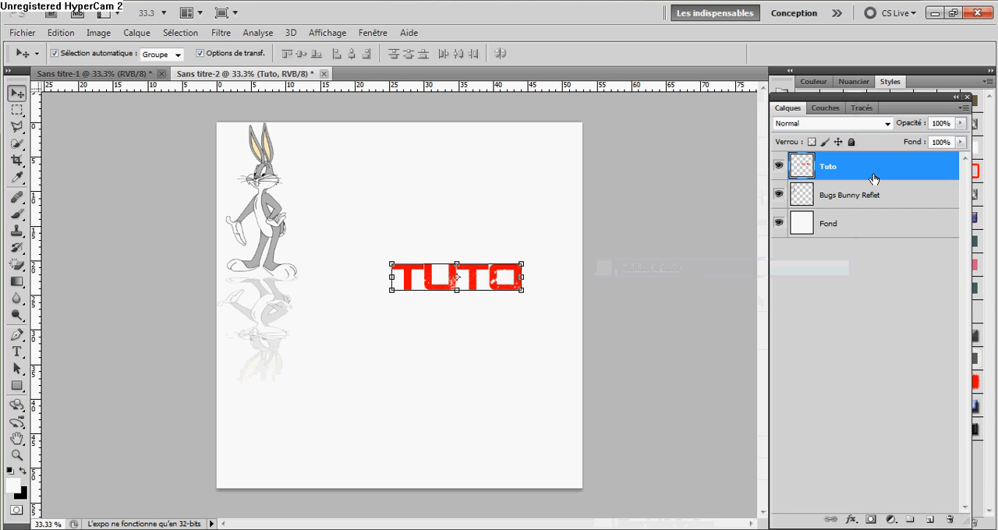
# Duplicate the Tuto layer within the same document.
pyautogui.rightClick(874, 176)
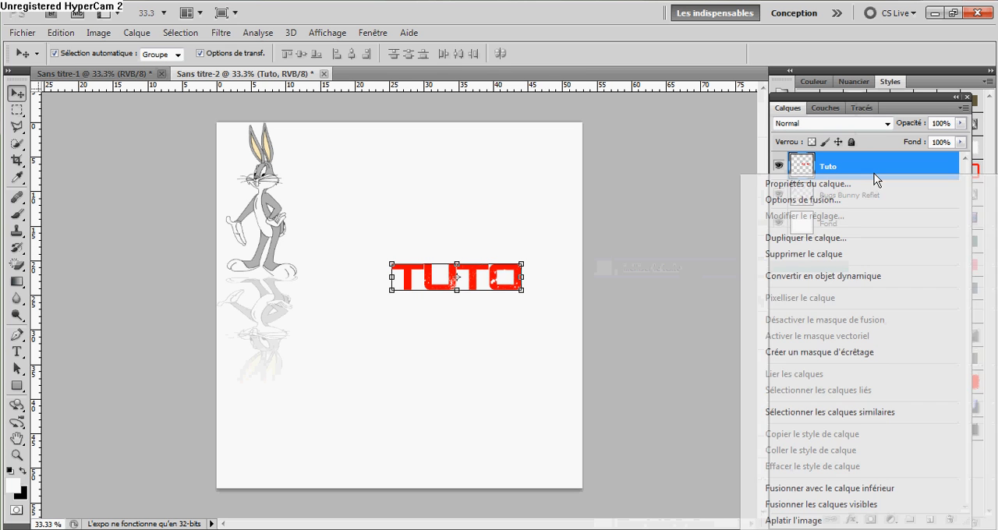
pyautogui.click(804, 241)
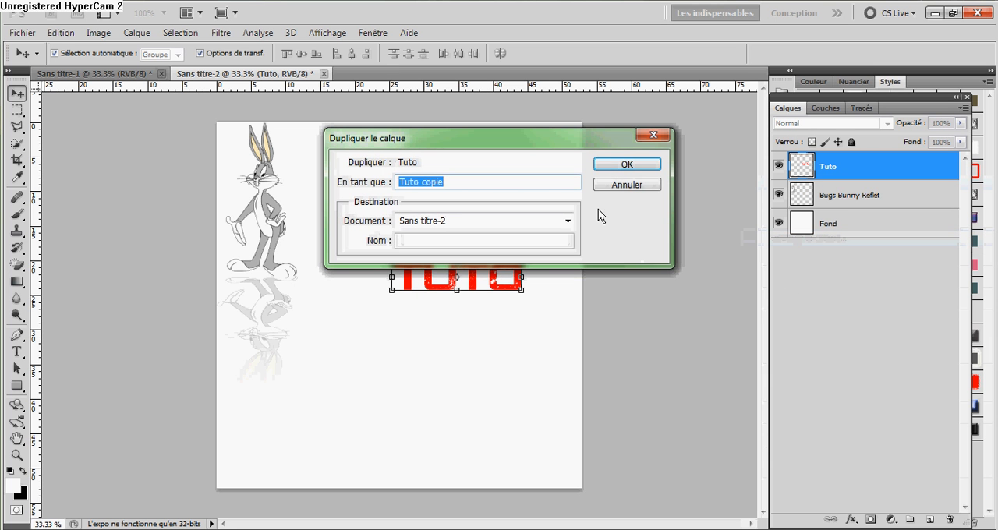
pyautogui.click(629, 169)
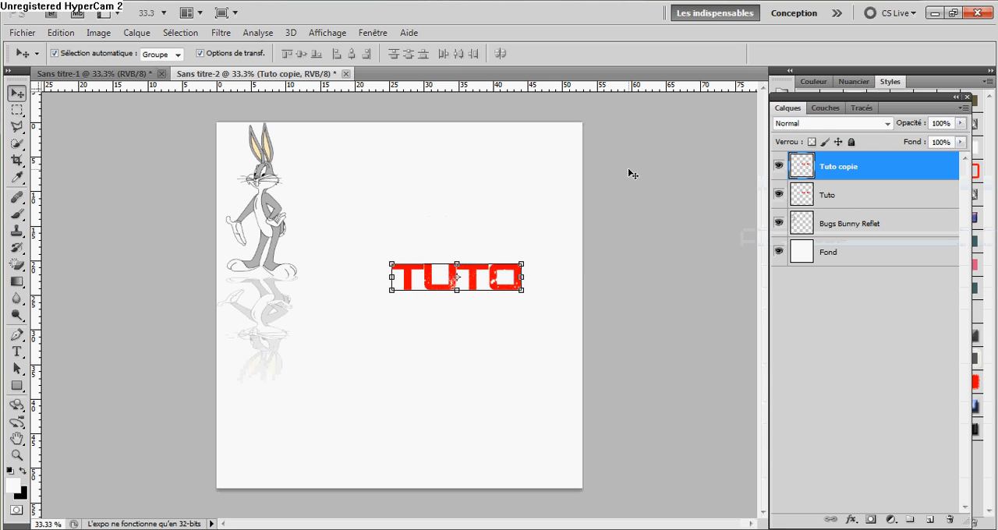
# Flip the Tuto copie layer vertically with Symétrie axe vertical.
pyautogui.hotkey('ctrl', 't')
pyautogui.rightClick(493, 276)
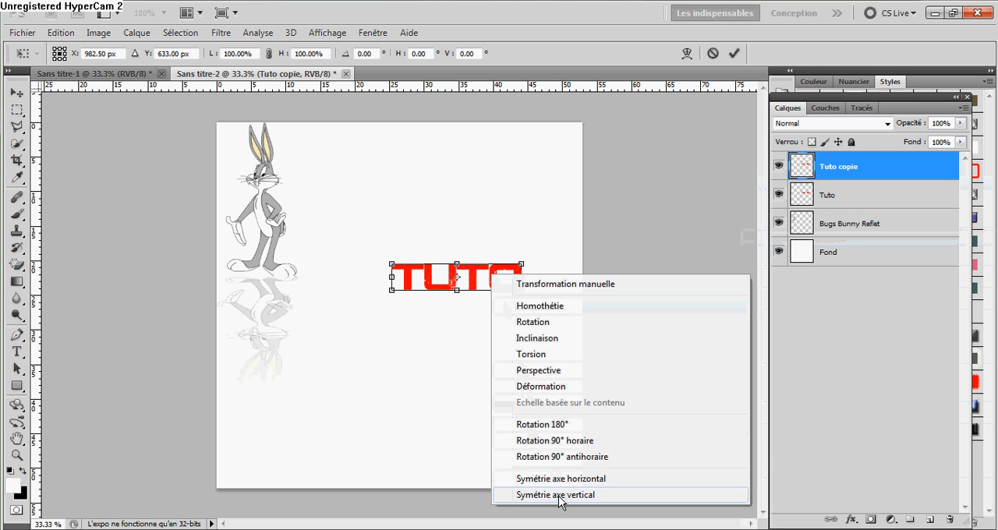
pyautogui.click(67, 33)
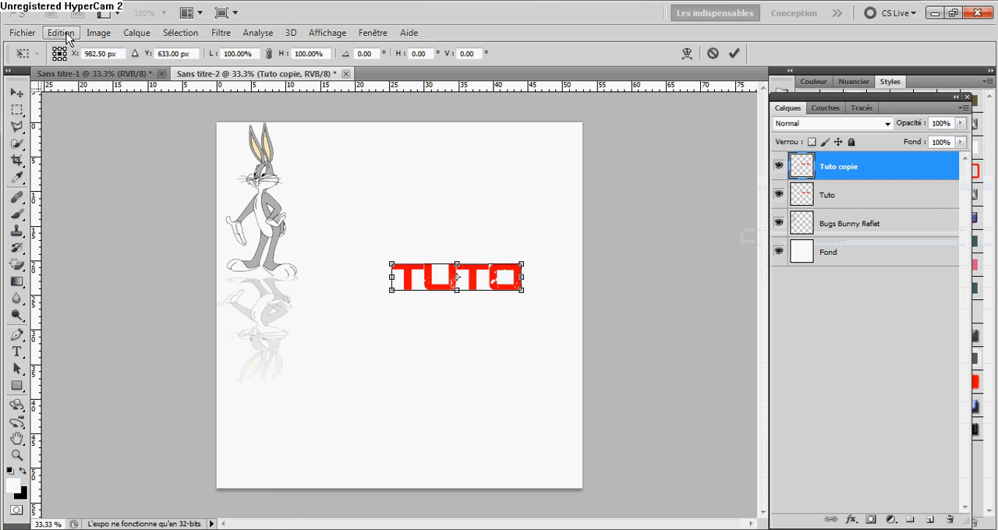
pyautogui.click(68, 33)
pyautogui.moveTo(170, 297)
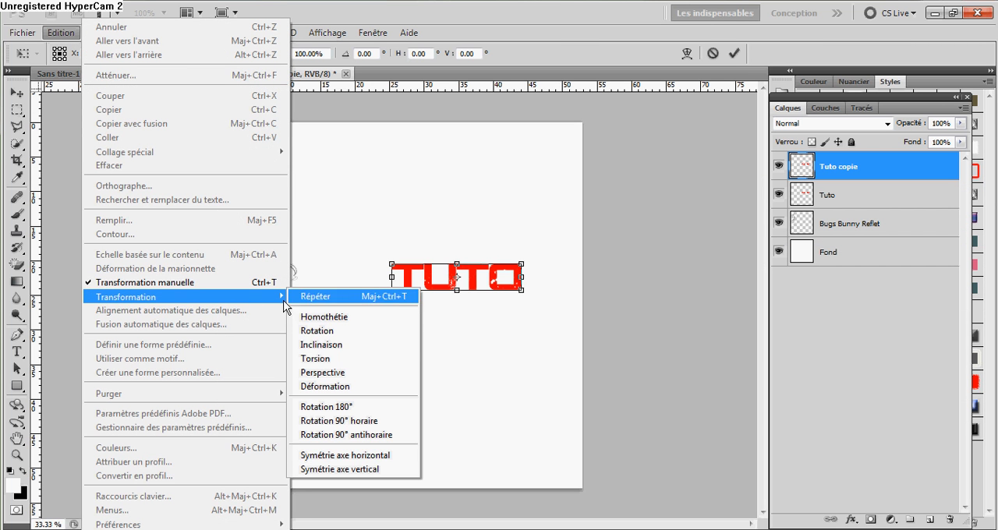
pyautogui.click(364, 470)
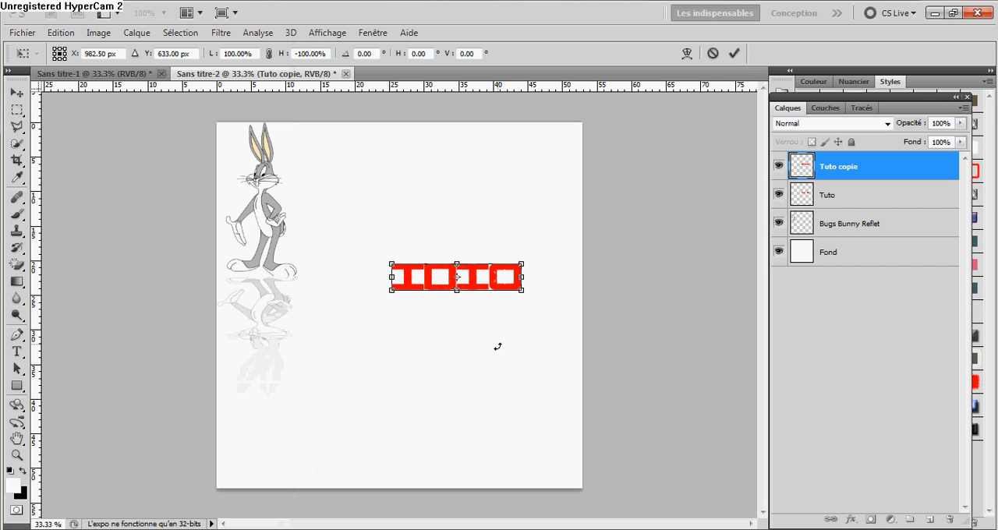
# Move the flipped Tuto copy straight down until it sits directly beneath the original word, and apply the transformation.
pyautogui.press('Down')
pyautogui.press('Down')
pyautogui.press('Down')
pyautogui.press('Down')
pyautogui.press('Down')
pyautogui.press('Down')
pyautogui.press('Down')
pyautogui.press('Down')
pyautogui.press('Down')
pyautogui.press('Down')
pyautogui.press('Down')
pyautogui.press('Down')
pyautogui.press('Down')
pyautogui.press('Down')
pyautogui.press('Down')
pyautogui.press('Down')
pyautogui.press('Down')
pyautogui.press('Down')
pyautogui.press('Down')
pyautogui.press('Down')
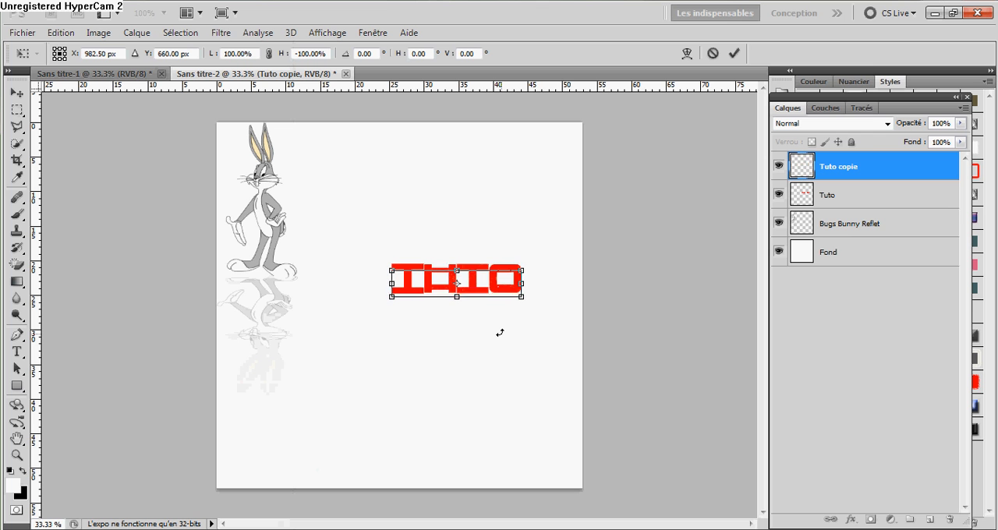
pyautogui.press('Down')
pyautogui.press('Down')
pyautogui.press('Down')
pyautogui.press('Down')
pyautogui.press('Down')
pyautogui.press('Down')
pyautogui.press('Down')
pyautogui.press('Down')
pyautogui.press('Down')
pyautogui.press('Down')
pyautogui.press('Down')
pyautogui.press('Down')
pyautogui.press('Down')
pyautogui.press('Down')
pyautogui.press('Down')
pyautogui.press('Down')
pyautogui.press('Down')
pyautogui.press('Down')
pyautogui.press('Down')
pyautogui.press('Down')
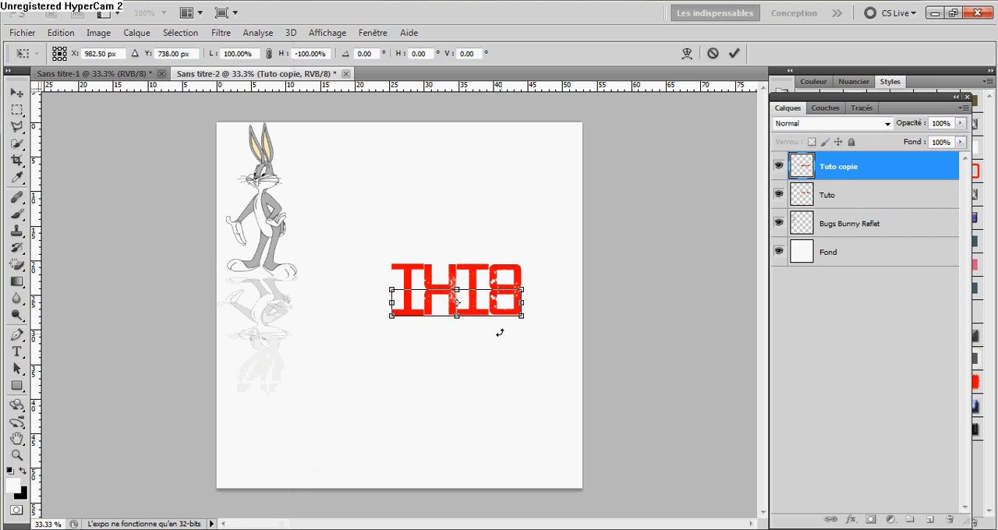
pyautogui.click(13, 95)
pyautogui.press('Return')
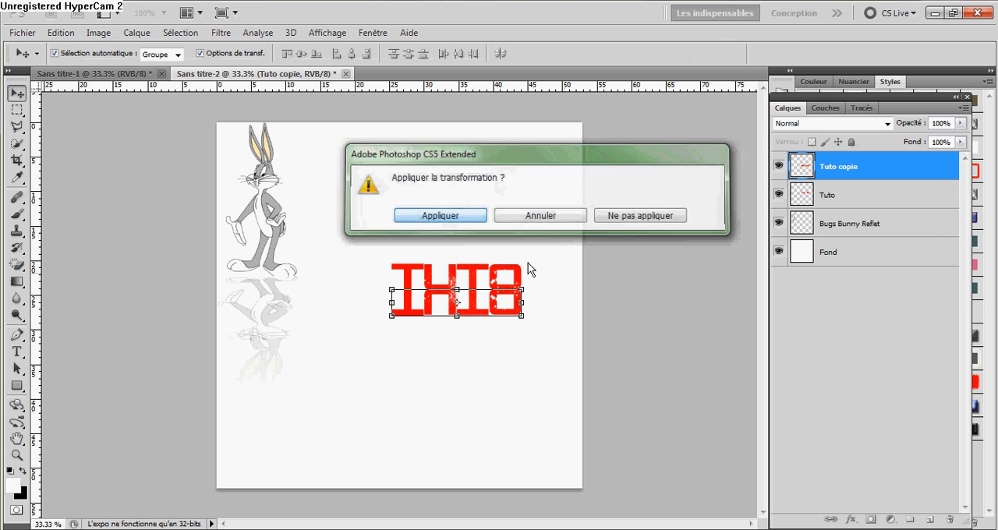
pyautogui.click(817, 352)
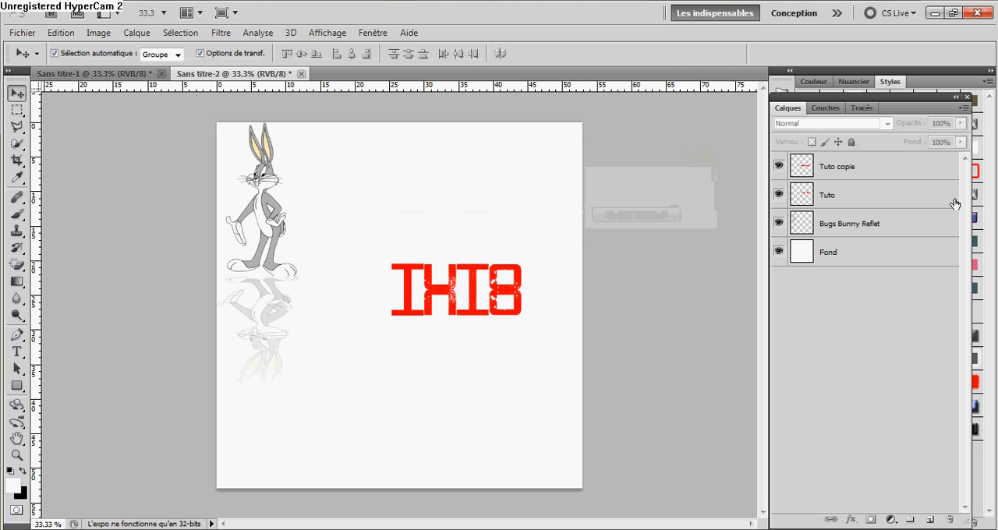
# Rename the Tuto copie layer as Tuto Reflet.
pyautogui.click(857, 175)
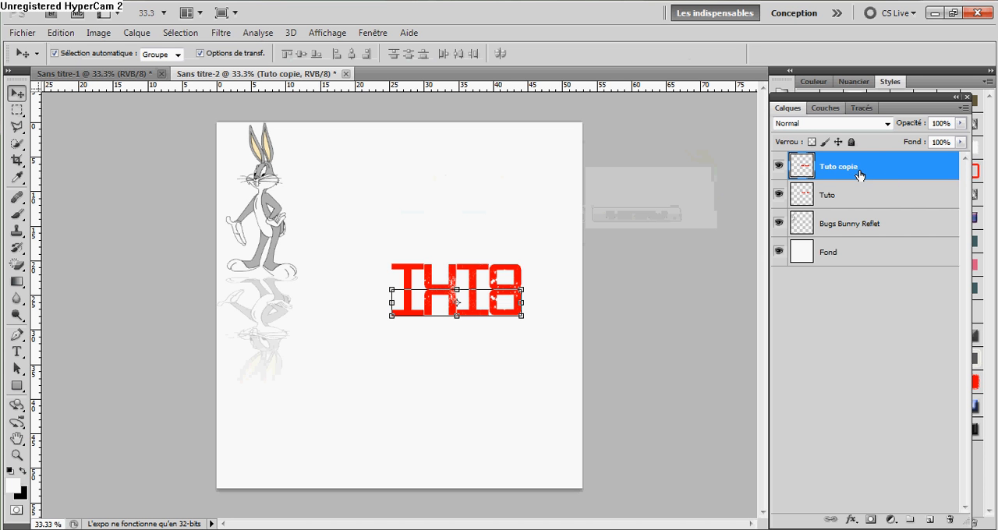
pyautogui.doubleClick(847, 177)
pyautogui.click(941, 243)
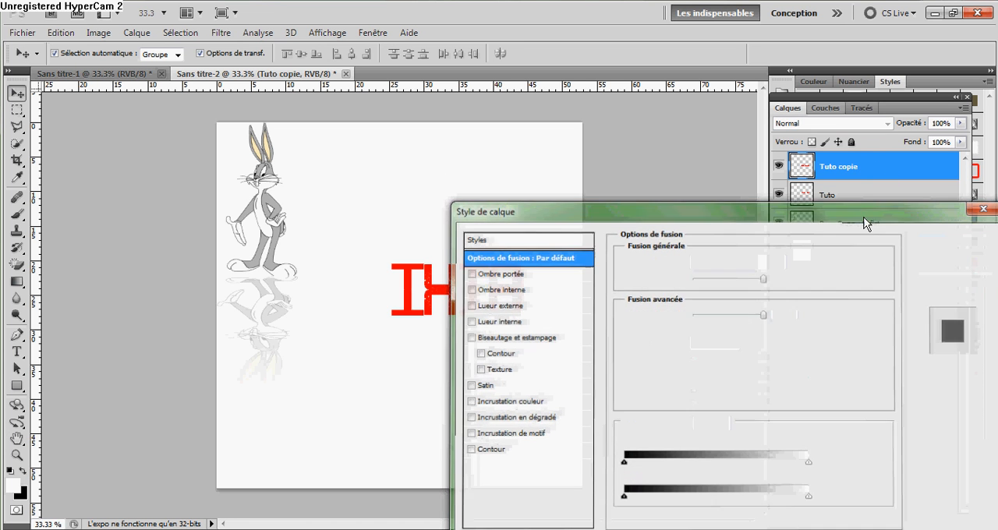
pyautogui.doubleClick(830, 166)
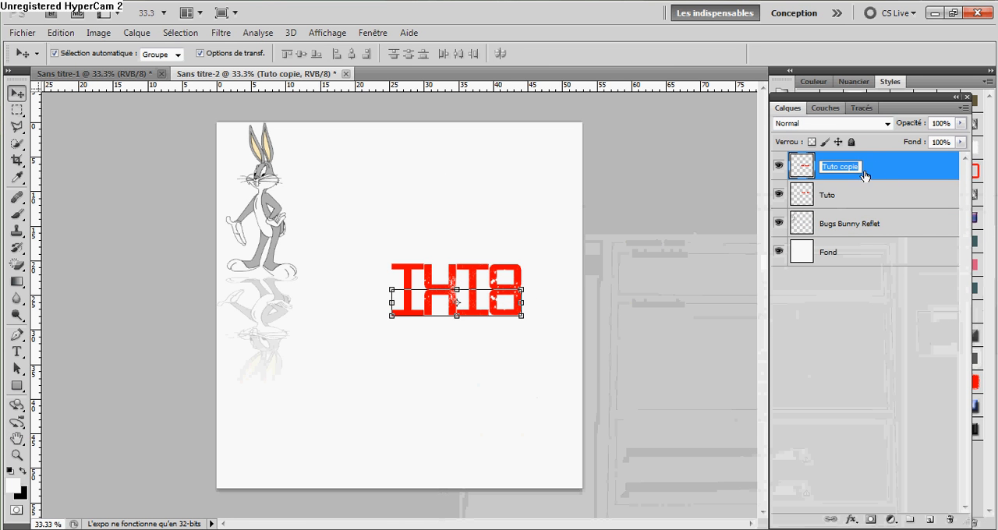
pyautogui.click(850, 164)
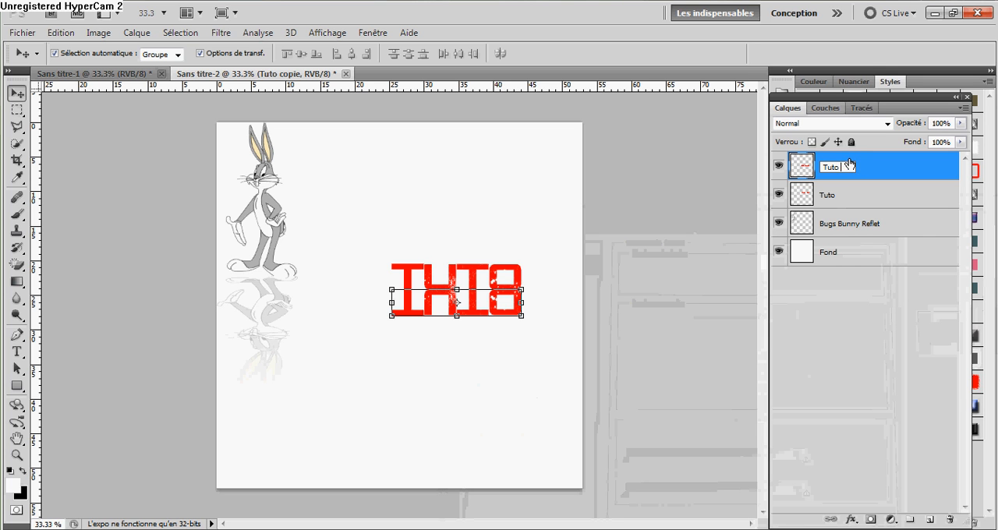
pyautogui.write('Reflet')
pyautogui.click(823, 314)
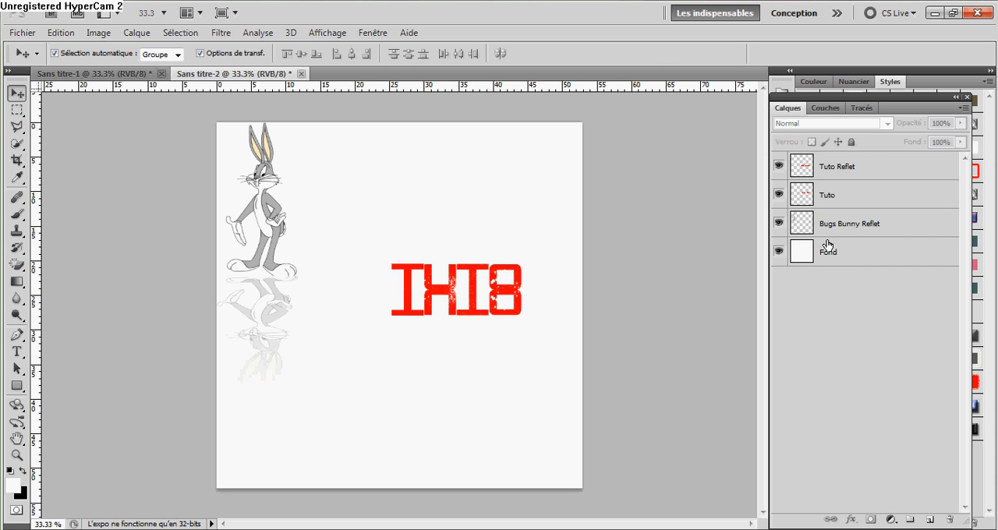
# Spread the lower edge of the Tuto Reflet layer outward on both sides with a Perspective transformation of about 124% width.
pyautogui.click(862, 173)
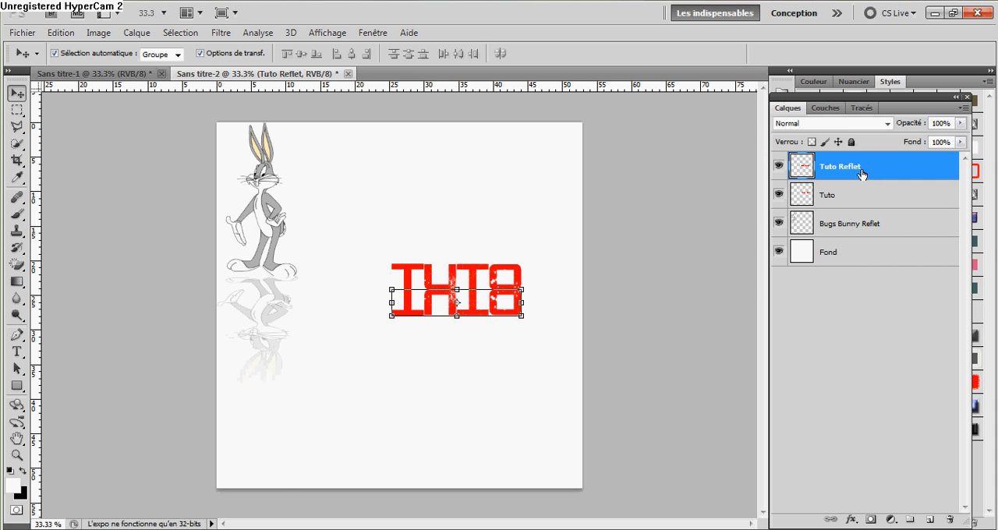
pyautogui.click(61, 33)
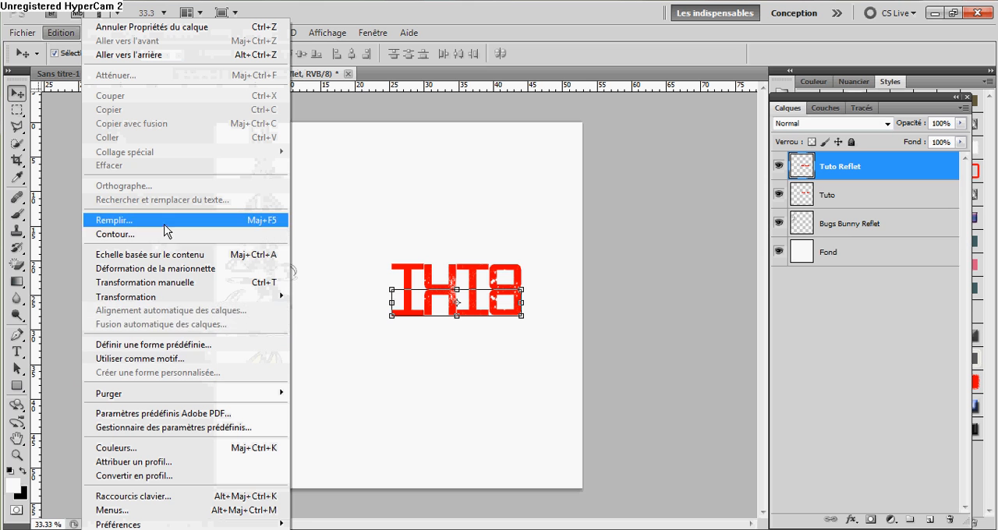
pyautogui.moveTo(187, 297)
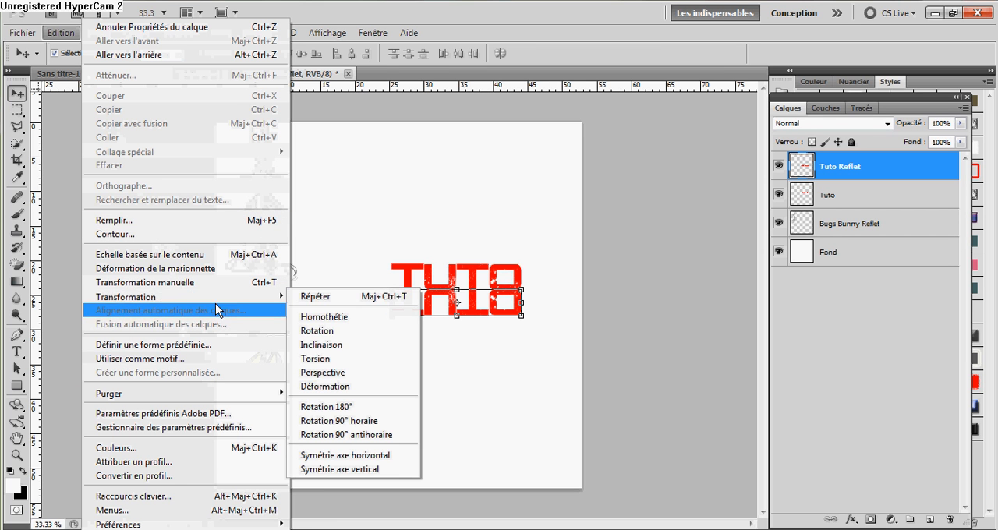
pyautogui.click(349, 373)
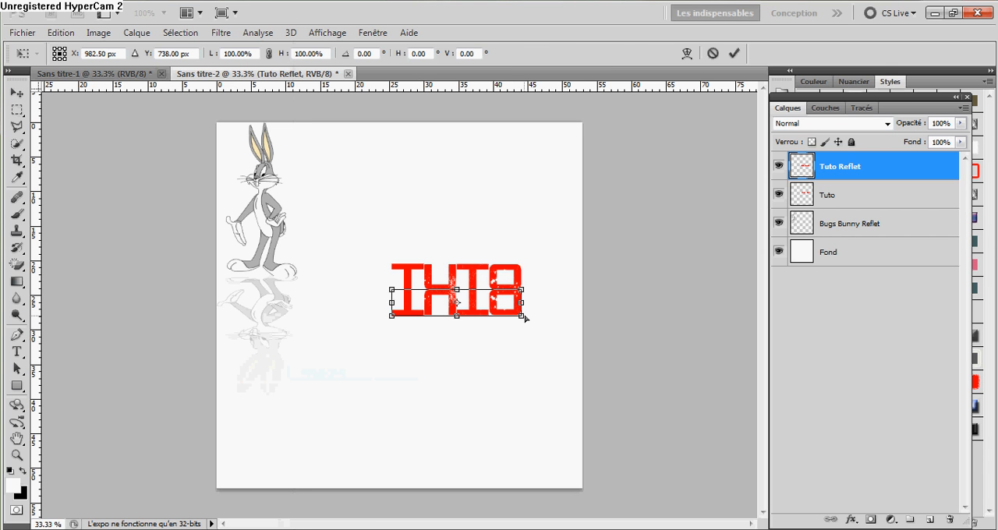
pyautogui.moveTo(522, 316); pyautogui.dragTo(538, 325)
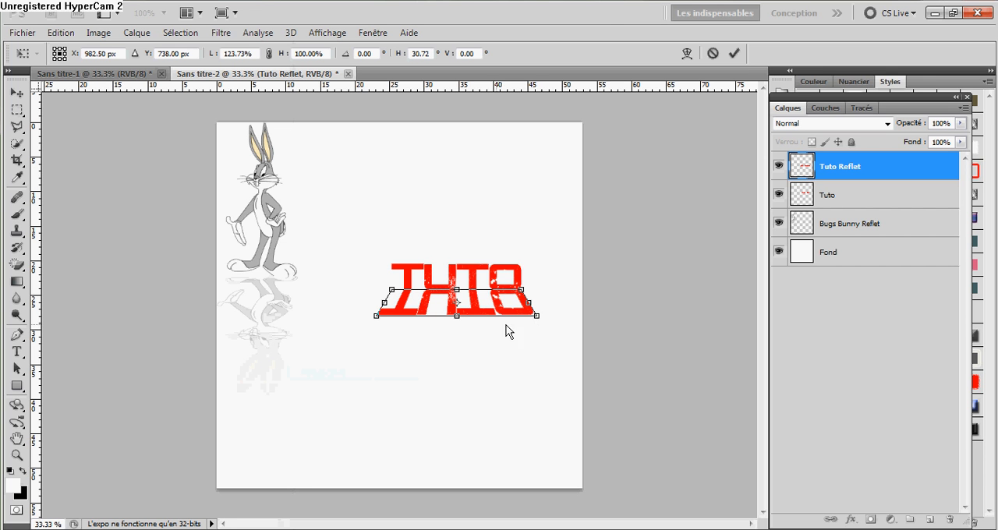
pyautogui.click(16, 92)
pyautogui.click(462, 225)
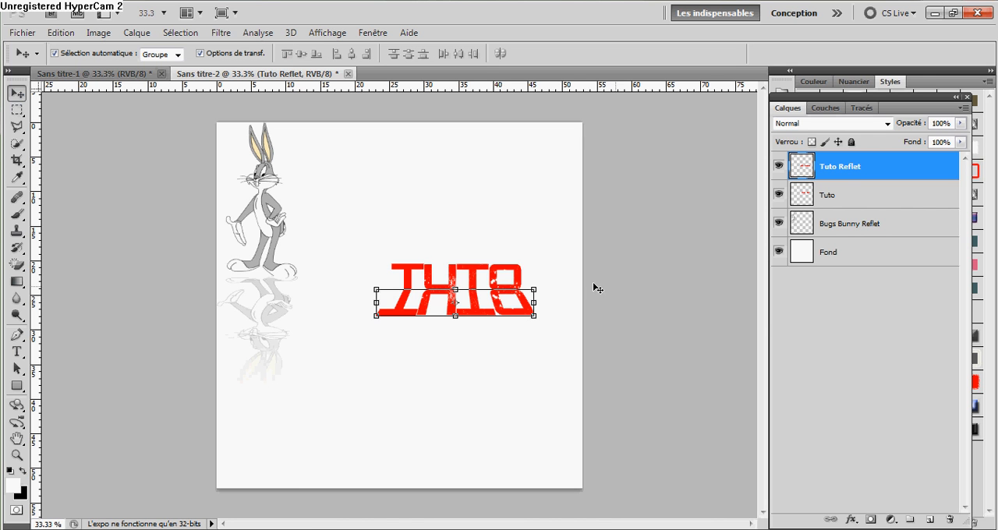
pyautogui.click(857, 317)
pyautogui.click(849, 167)
pyautogui.click(855, 422)
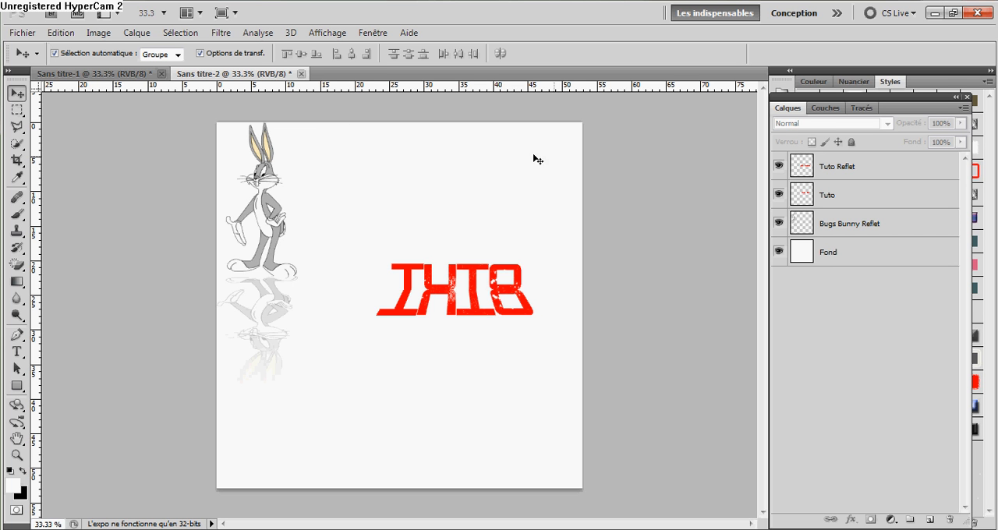
# Reduce the height of the Tuto Reflet layer to about 80% with Homothétie, keeping its upper edge in place, and apply it.
pyautogui.click(850, 171)
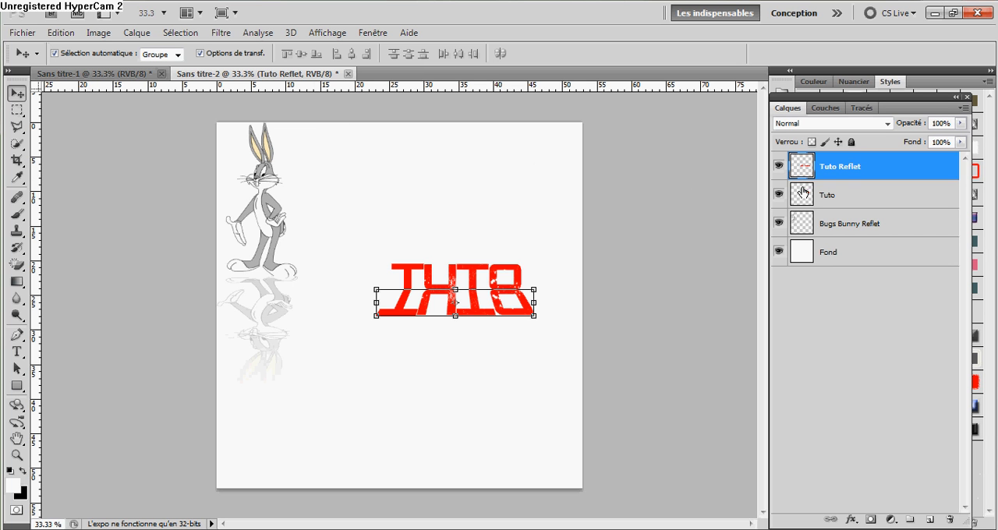
pyautogui.click(60, 32)
pyautogui.moveTo(226, 297)
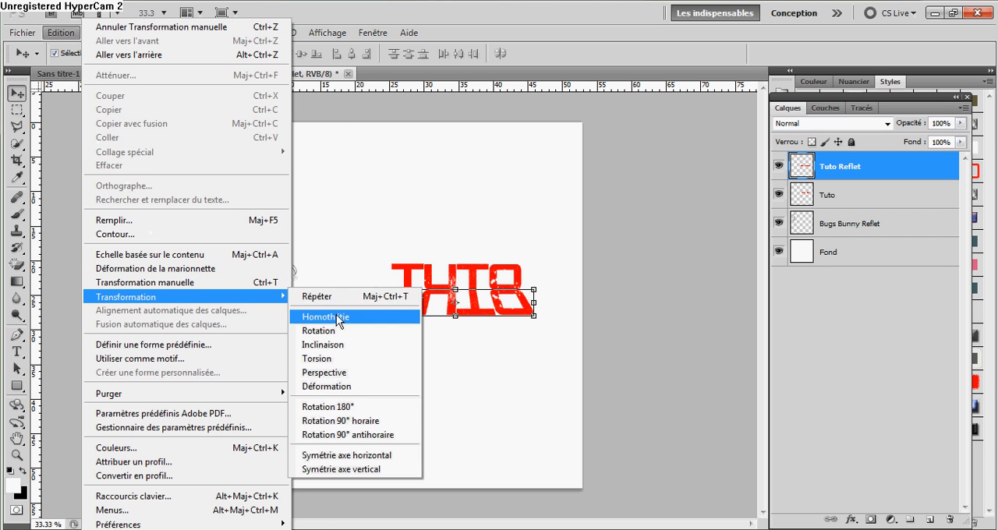
pyautogui.click(340, 317)
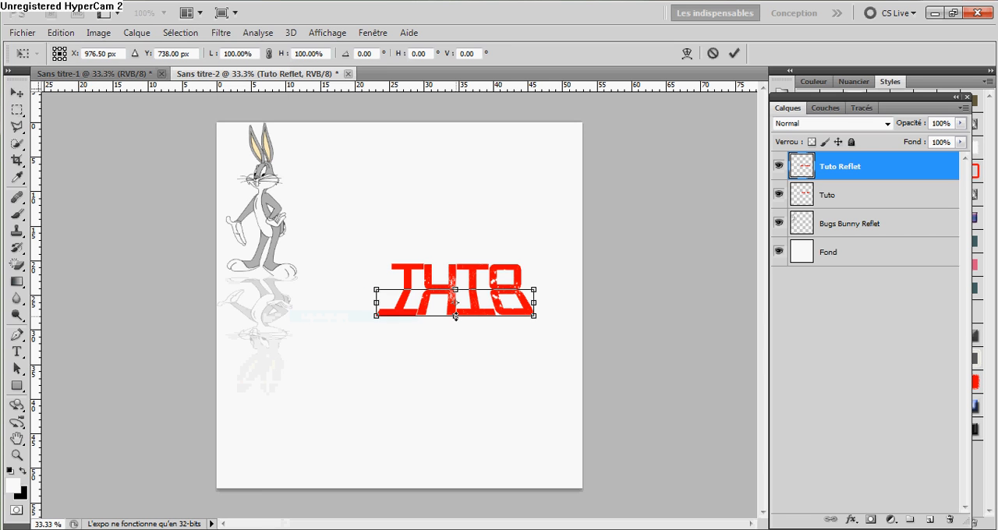
pyautogui.moveTo(456, 315); pyautogui.dragTo(460, 313)
pyautogui.click(16, 109)
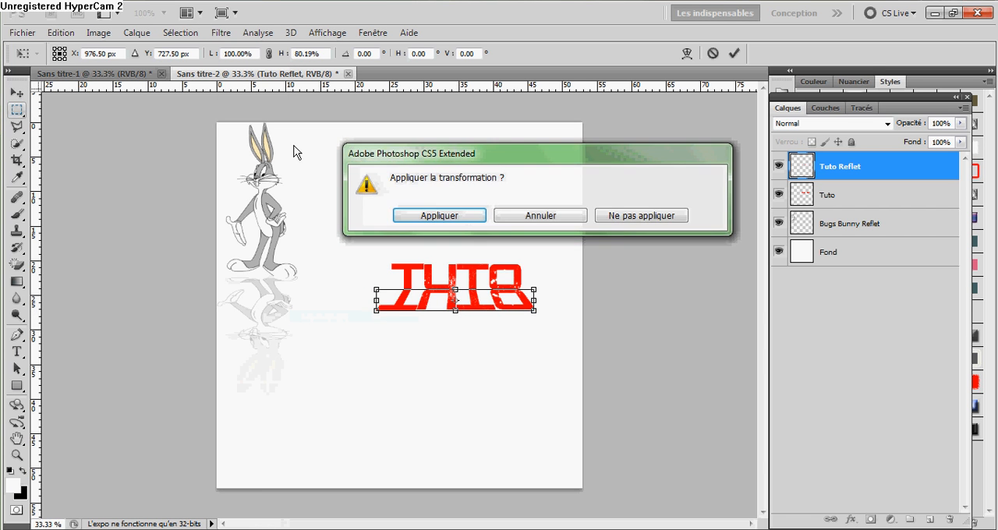
pyautogui.click(441, 216)
pyautogui.click(16, 93)
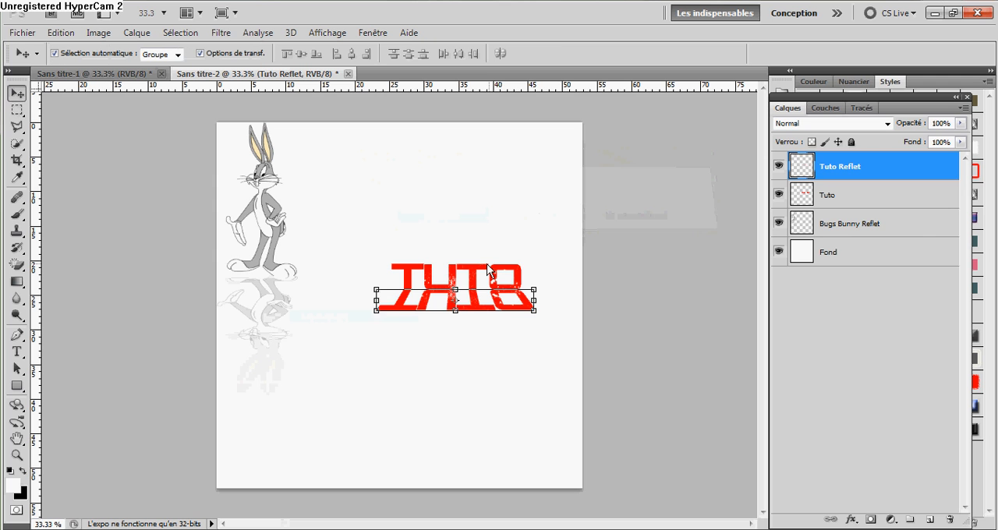
pyautogui.click(864, 375)
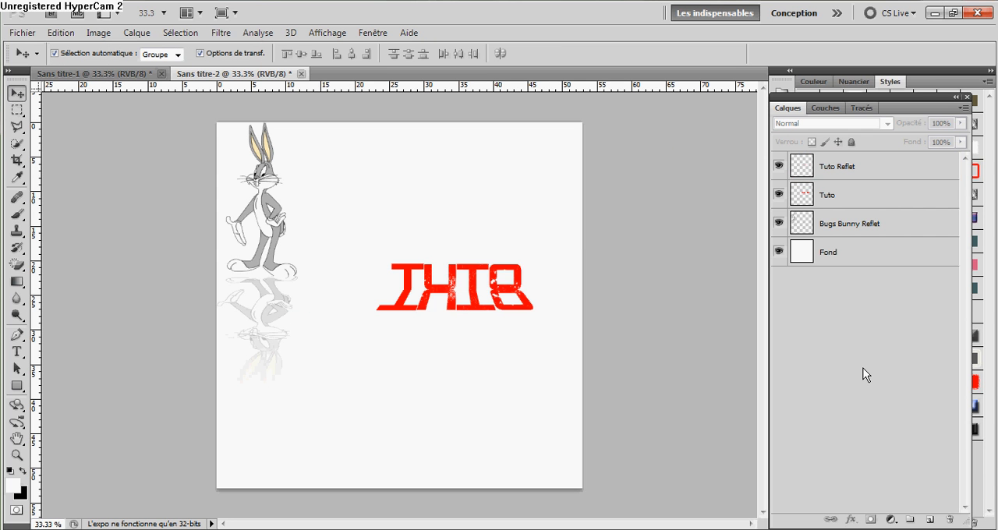
# Add a layer mask to the Tuto Reflet layer and activate the Dégradé tool.
pyautogui.click(868, 175)
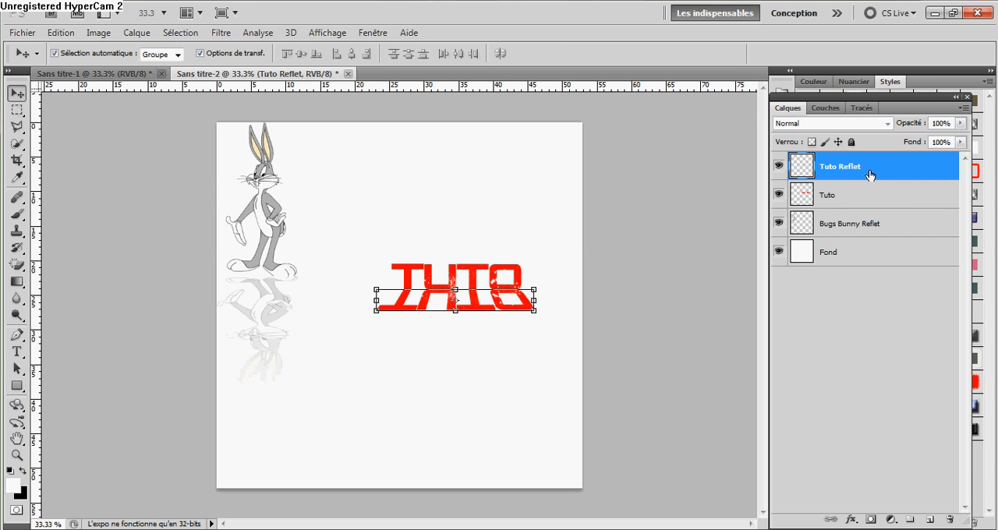
pyautogui.click(870, 520)
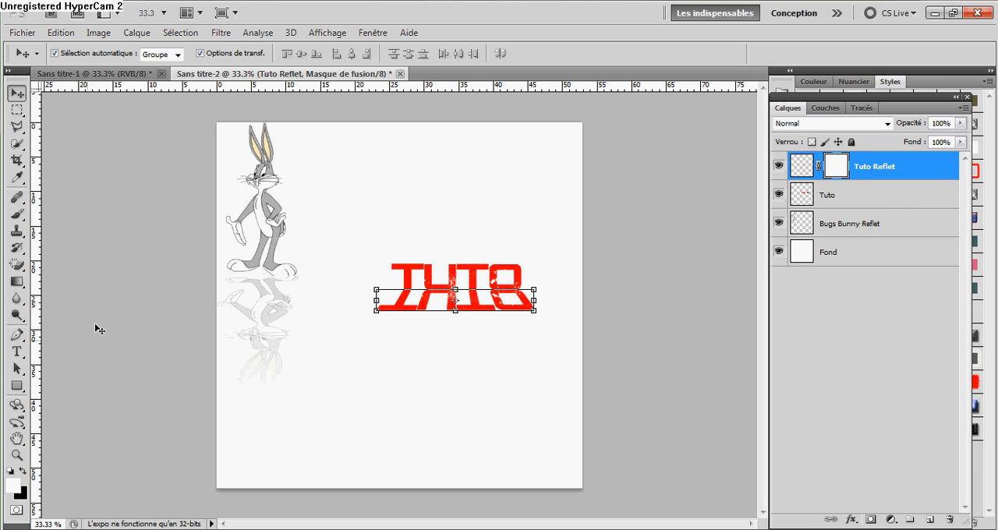
pyautogui.moveTo(16, 282); pyautogui.dragTo(72, 290)
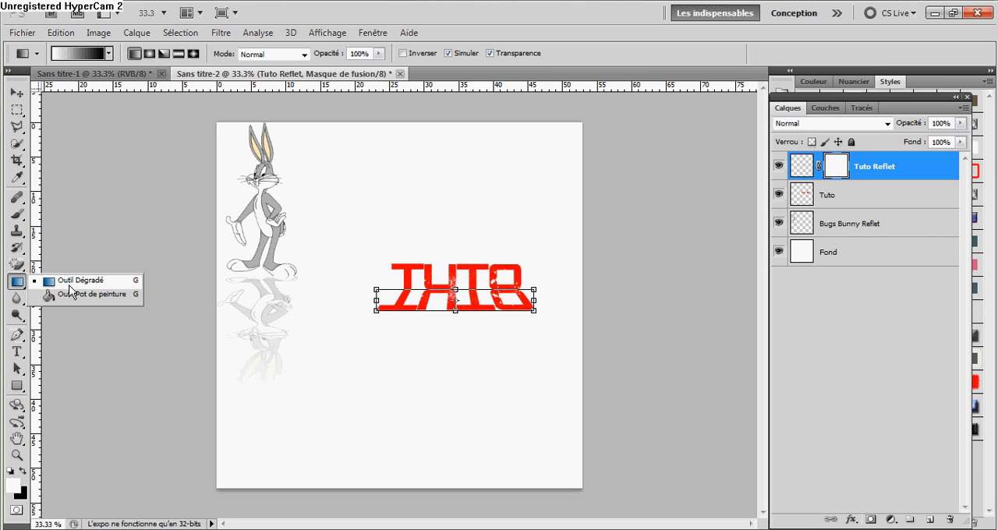
pyautogui.click(74, 281)
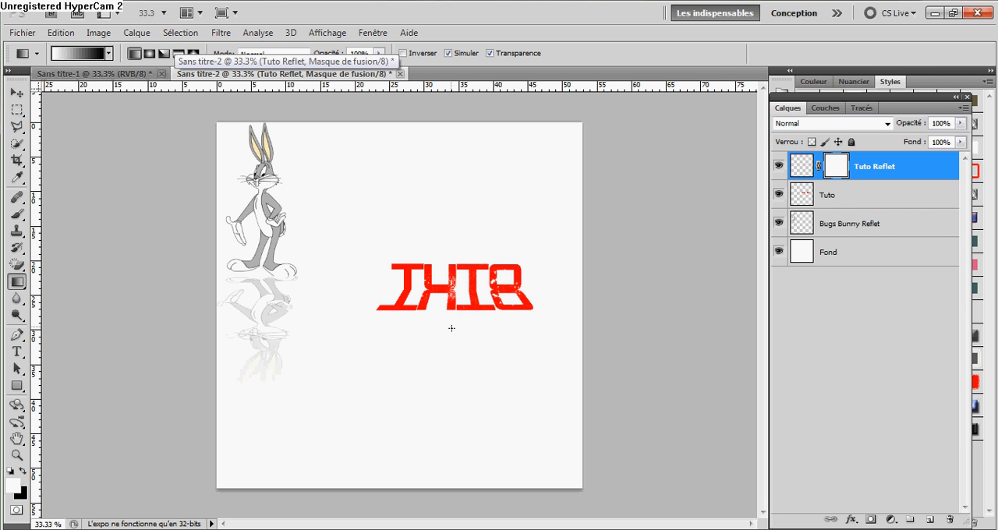
# Try a vertical white-to-black gradient on the Tuto Reflet mask, and undo it.
pyautogui.moveTo(451, 329); pyautogui.dragTo(454, 327)
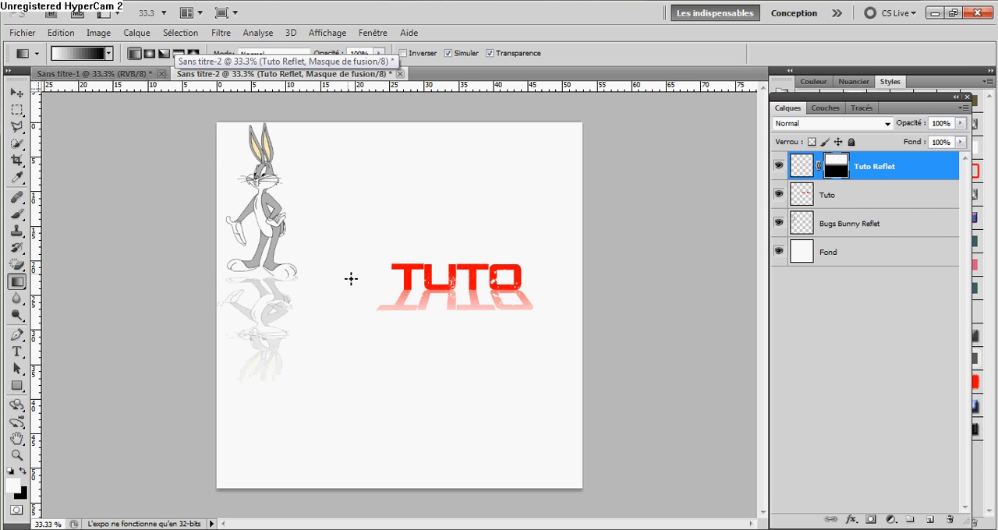
pyautogui.hotkey('ctrl', 'z')
# Change the gradient's black end colour to bright blue and draw the gradient vertically down through the reflection on the Tuto Reflet mask.
pyautogui.click(75, 53)
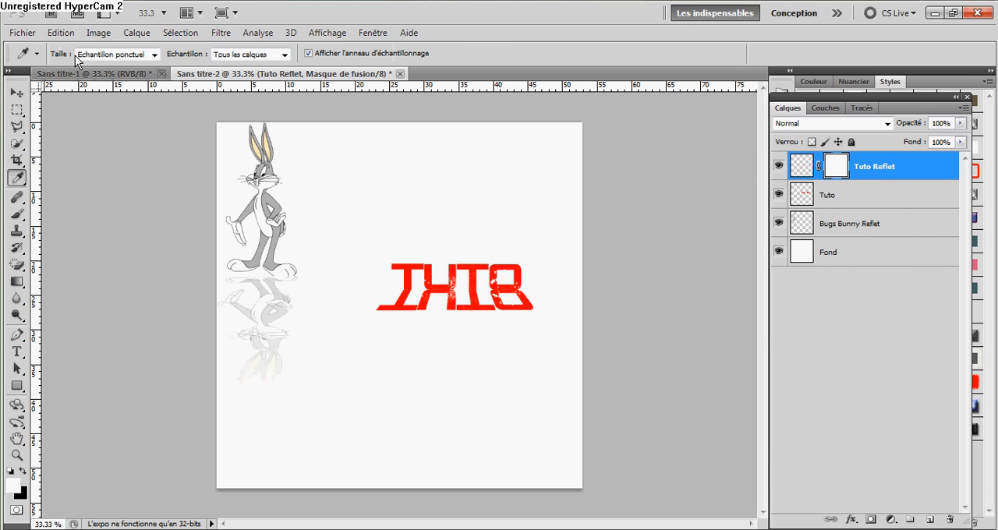
pyautogui.click(869, 355)
pyautogui.doubleClick(870, 355)
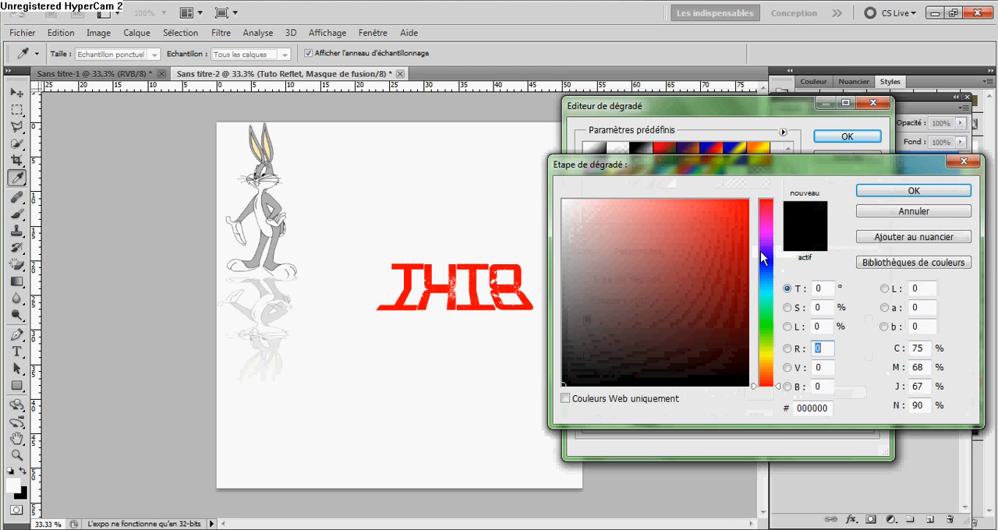
pyautogui.click(763, 259)
pyautogui.moveTo(739, 206); pyautogui.dragTo(751, 197)
pyautogui.click(896, 194)
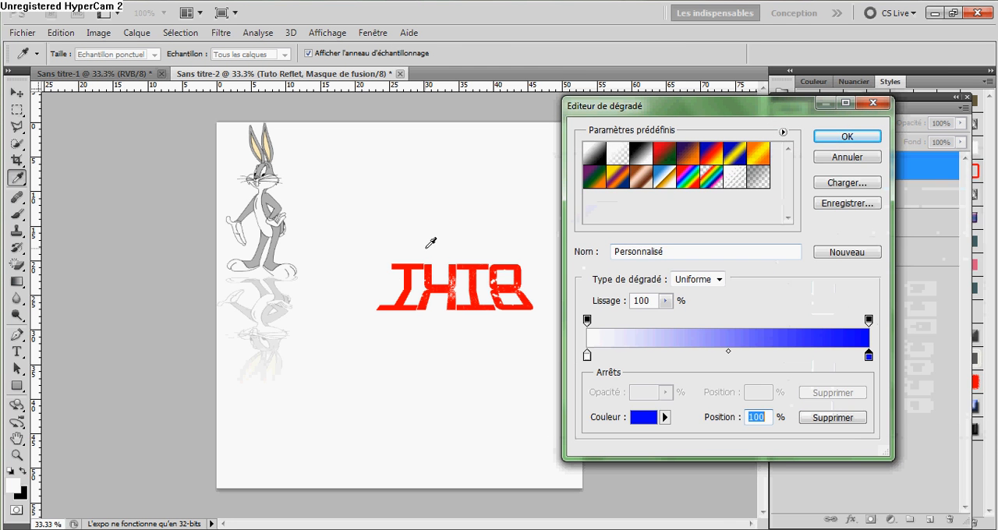
pyautogui.click(847, 137)
pyautogui.moveTo(458, 264); pyautogui.dragTo(460, 328)
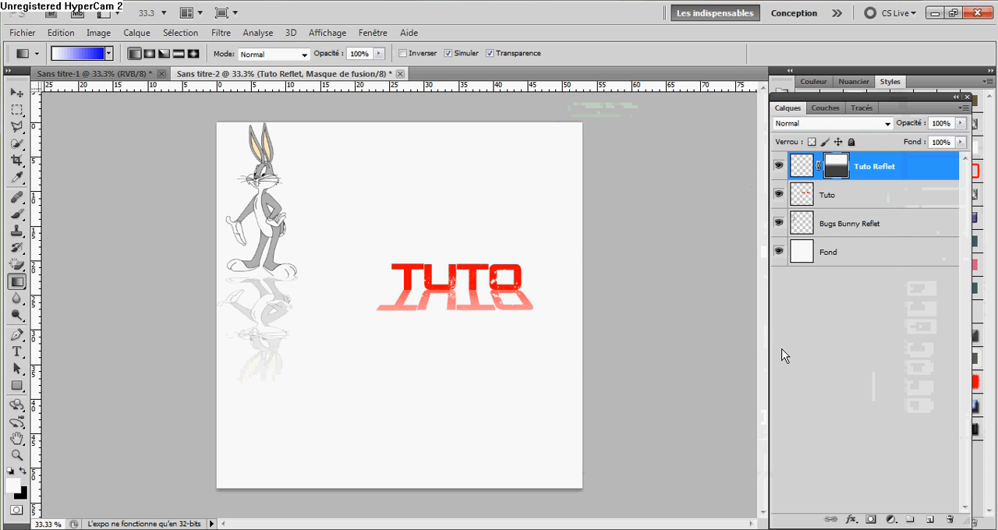
# Undo the blue gradient on the Tuto Reflet mask and set the gradient's blue end colour to black.
pyautogui.hotkey('ctrl', 'z')
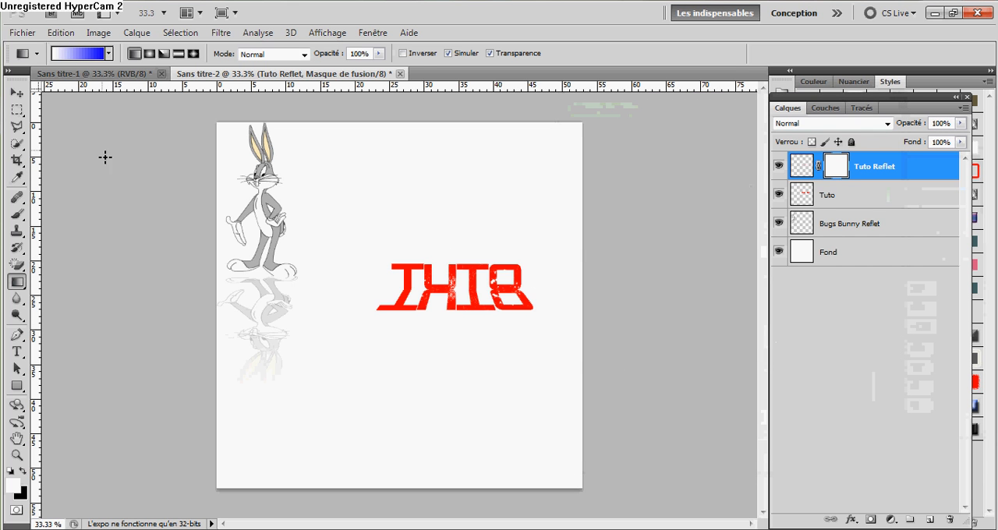
pyautogui.click(100, 53)
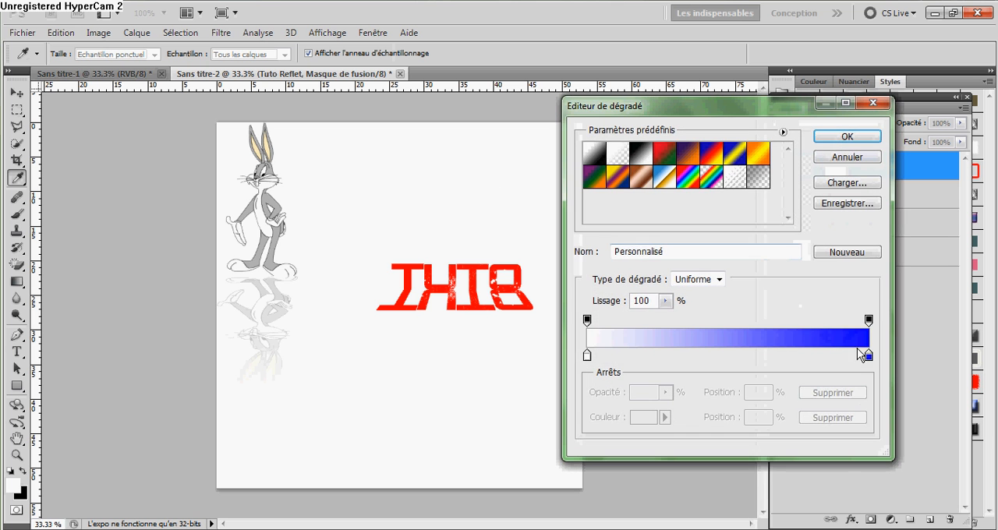
pyautogui.click(868, 356)
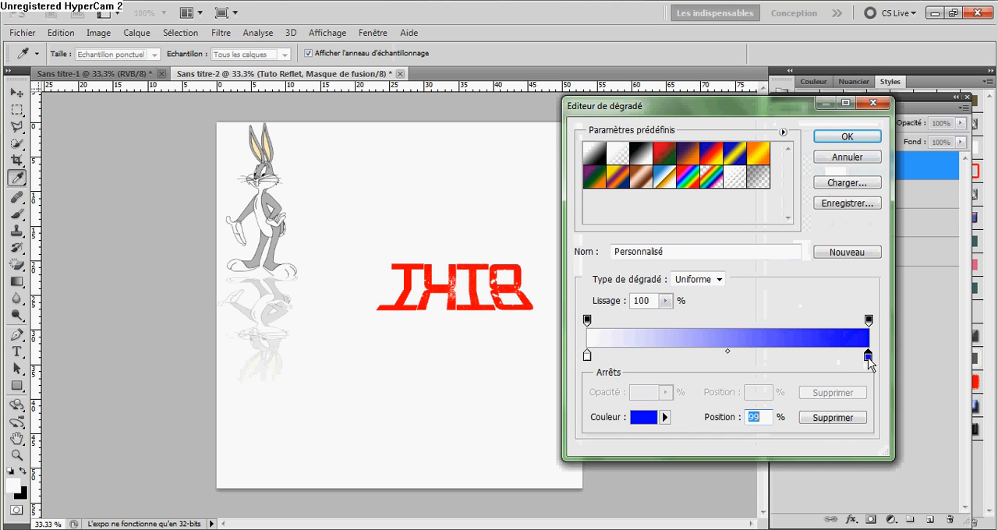
pyautogui.doubleClick(867, 358)
pyautogui.moveTo(738, 314); pyautogui.dragTo(772, 469)
pyautogui.click(898, 194)
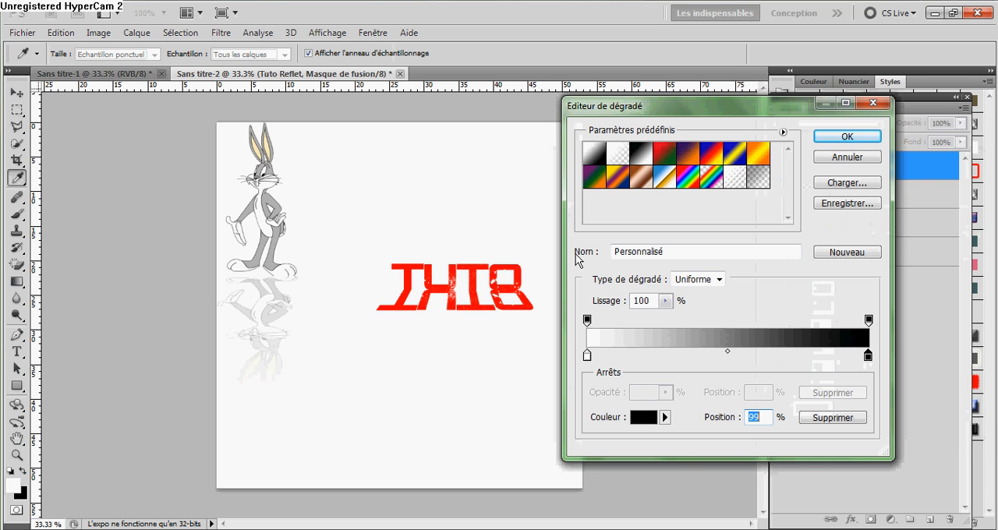
pyautogui.click(843, 134)
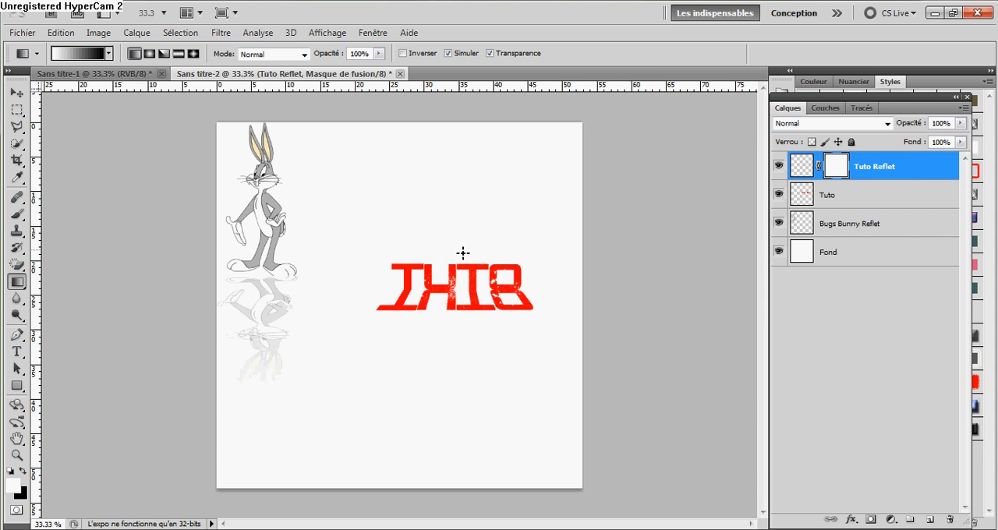
# Draw a vertical white-to-black gradient down through the reflection on the Tuto Reflet mask and deselect the layer.
pyautogui.moveTo(458, 330); pyautogui.dragTo(459, 332)
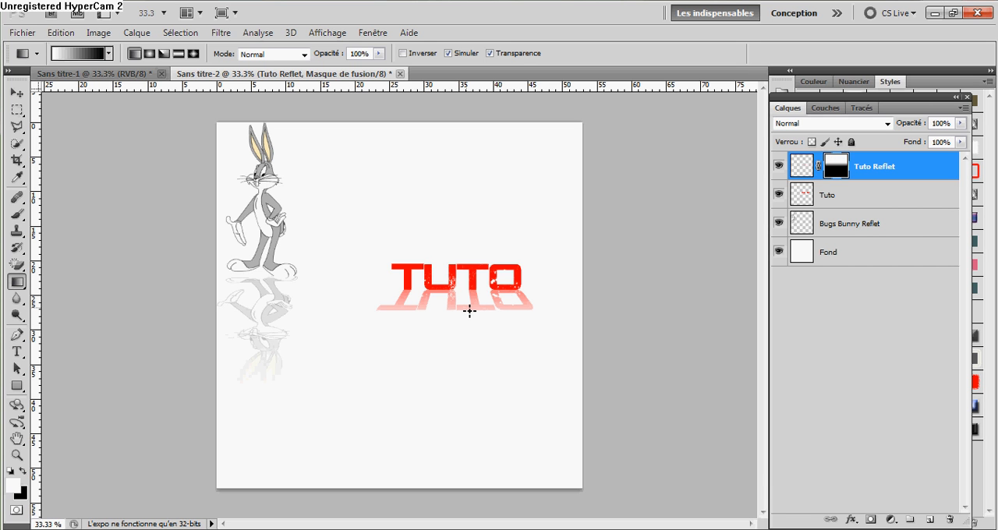
pyautogui.moveTo(464, 163); pyautogui.dragTo(463, 207)
pyautogui.hotkey('ctrl', 'z')
pyautogui.click(844, 390)
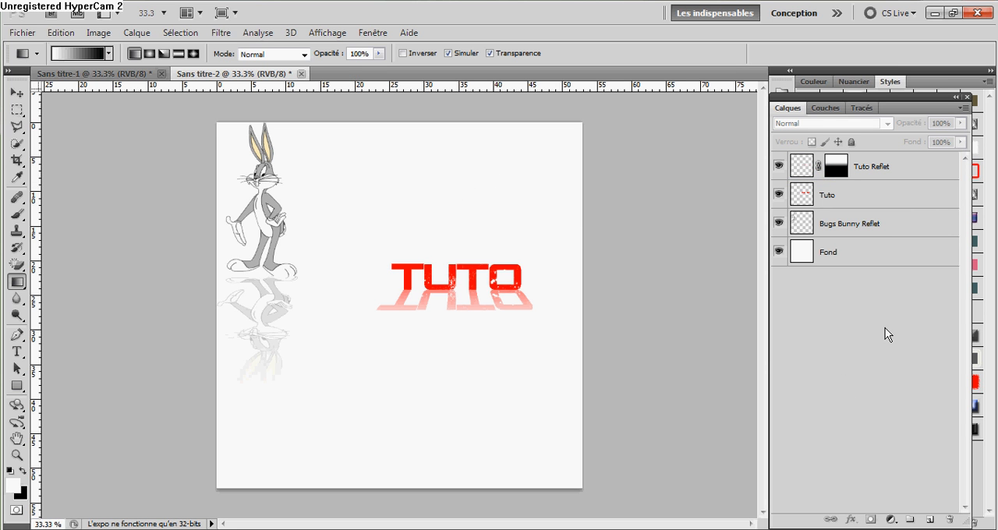
# Select the Tuto Reflet layer for a free transform, leave it unchanged, and undo the layer's mask and gradient.
pyautogui.click(833, 181)
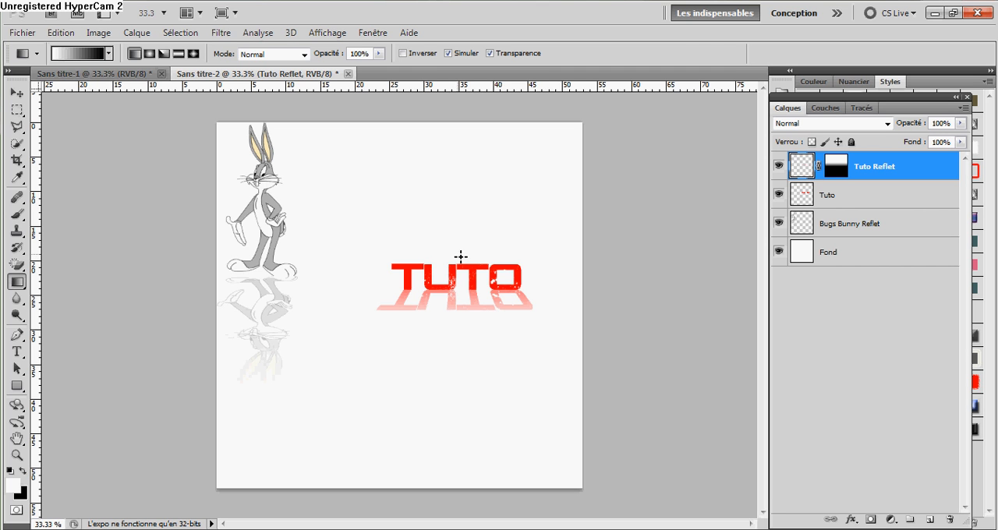
pyautogui.hotkey('ctrl', 't')
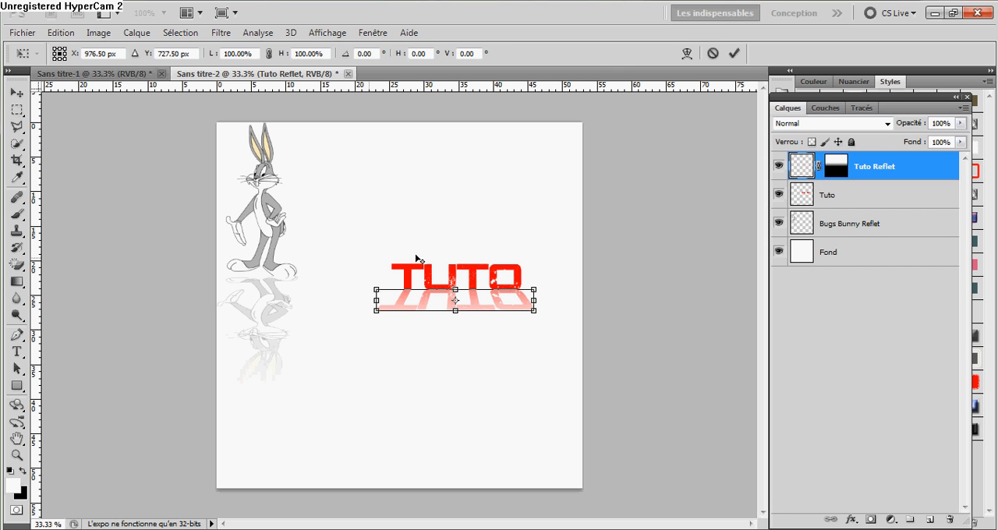
pyautogui.click(16, 92)
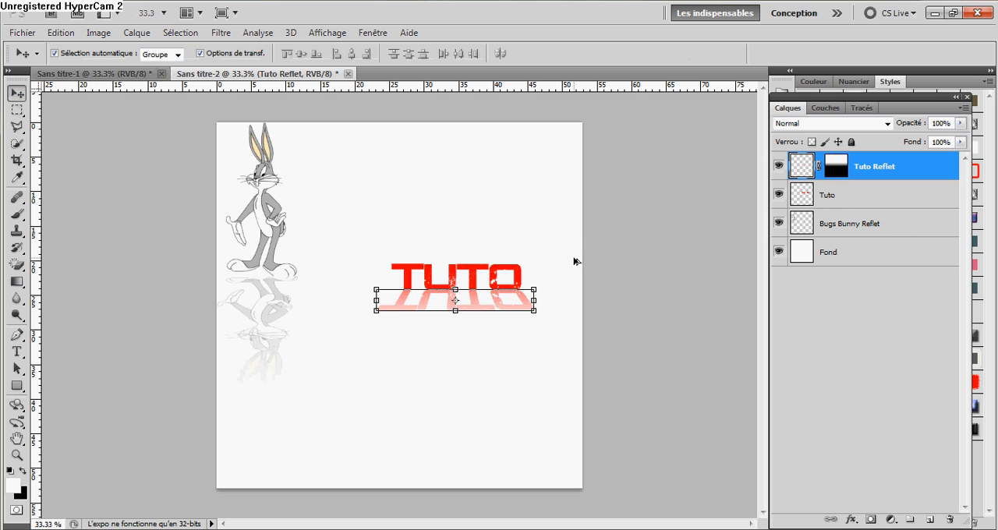
pyautogui.hotkey('ctrl', 'z')
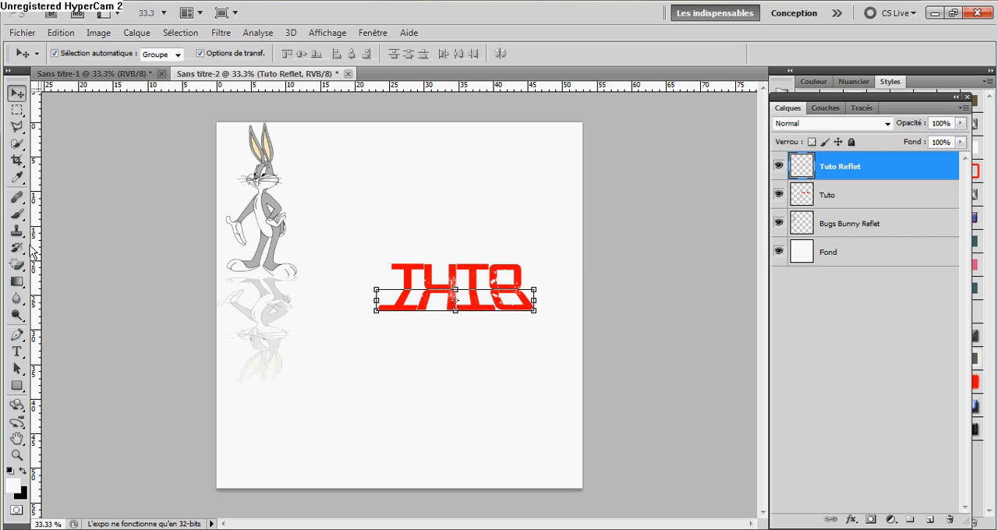
# Try a vertical white-to-black gradient directly on the Tuto Reflet layer without a mask, and undo it.
pyautogui.click(16, 282)
pyautogui.click(68, 284)
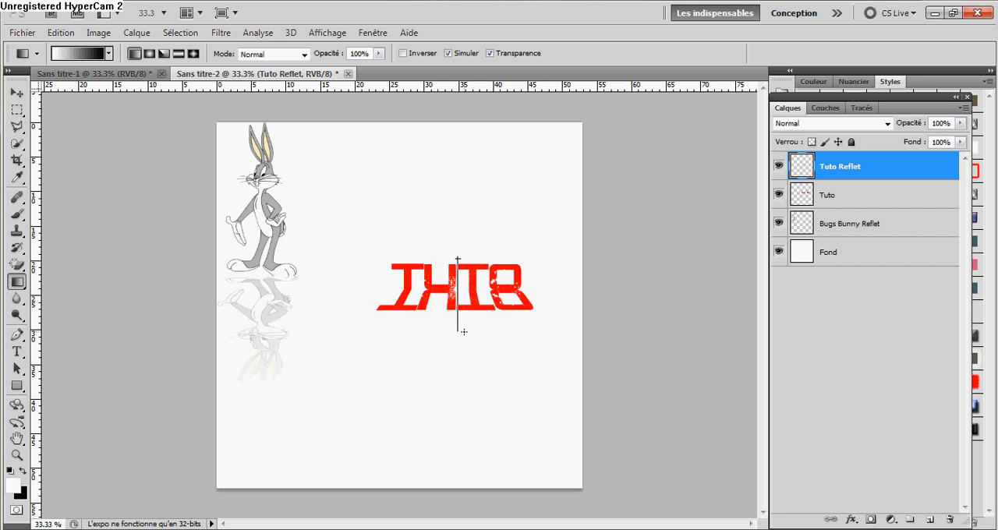
pyautogui.moveTo(463, 332); pyautogui.dragTo(464, 332)
pyautogui.hotkey('ctrl', 'z')
# Add a layer mask to the Tuto Reflet layer and fade the reflection downward with a vertical white-to-black gradient.
pyautogui.click(871, 519)
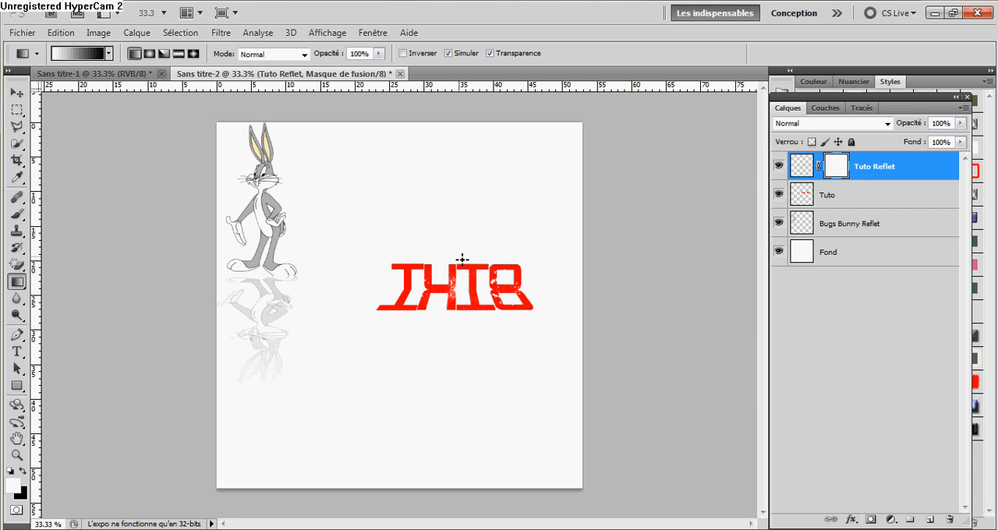
pyautogui.moveTo(457, 320); pyautogui.dragTo(459, 322)
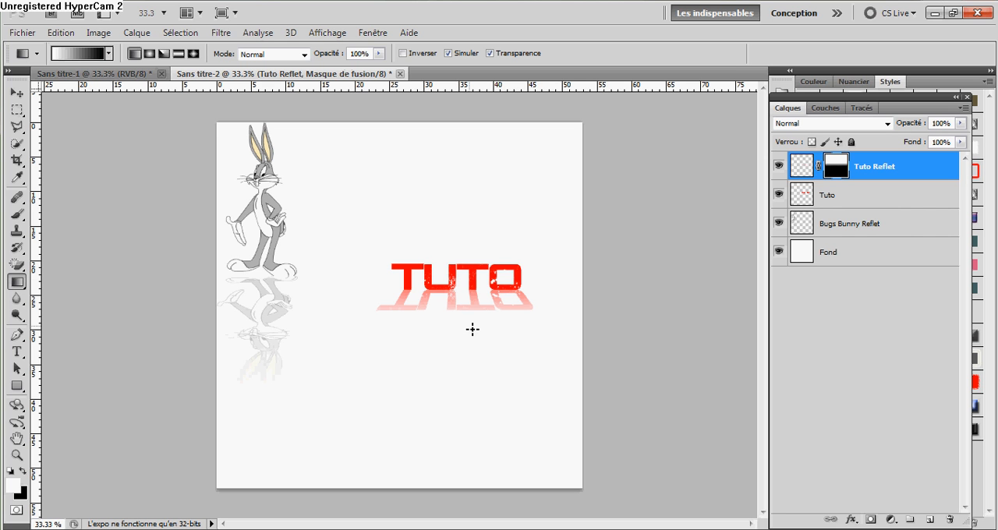
pyautogui.click(17, 92)
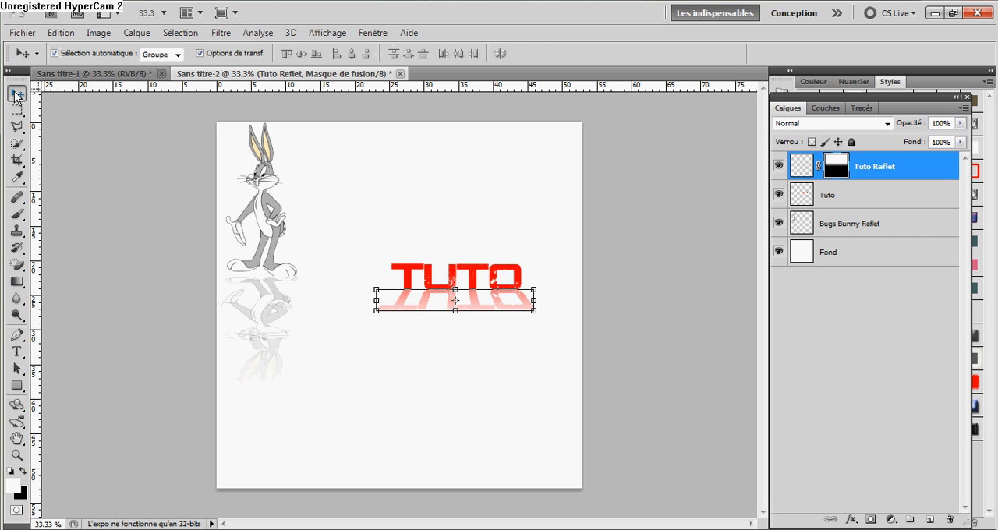
# Merge the Tuto Reflet and Tuto layers into one layer and deselect it.
pyautogui.click(904, 166)
pyautogui.keyDown('ctrl'); pyautogui.click(872, 201); pyautogui.keyUp('ctrl')
pyautogui.rightClick(872, 201)
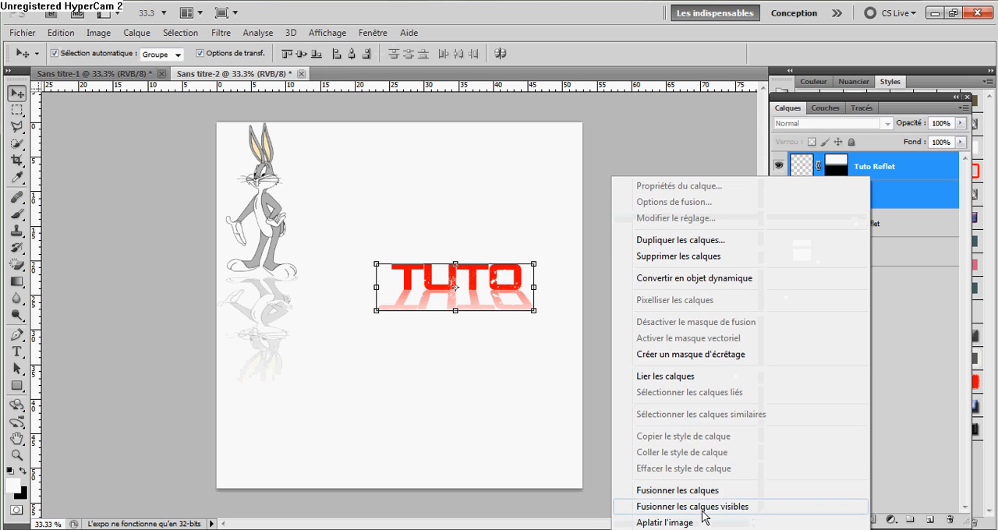
pyautogui.click(764, 491)
pyautogui.click(861, 358)
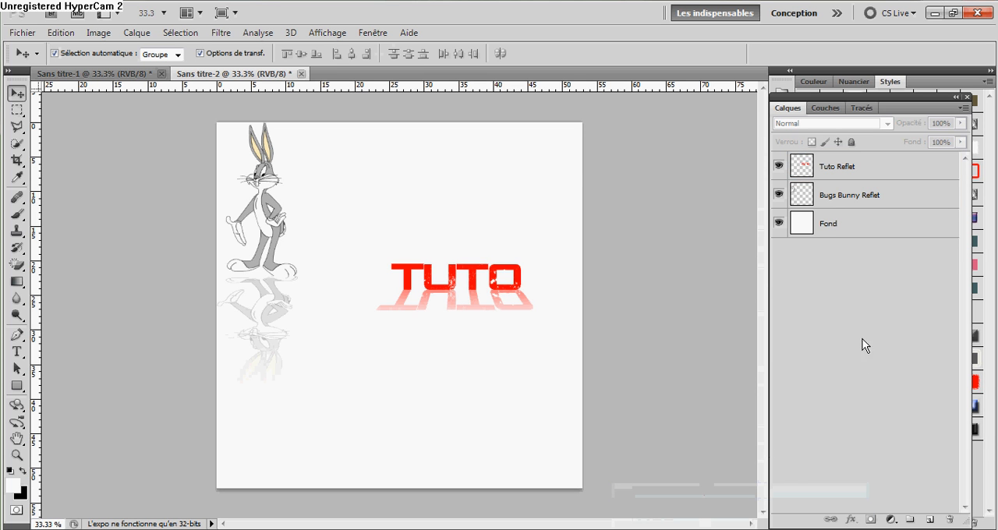
# Move the Bugs Bunny Reflet layer right and slightly down so the figure stands just beside the TUTO text.
pyautogui.click(850, 168)
pyautogui.click(861, 198)
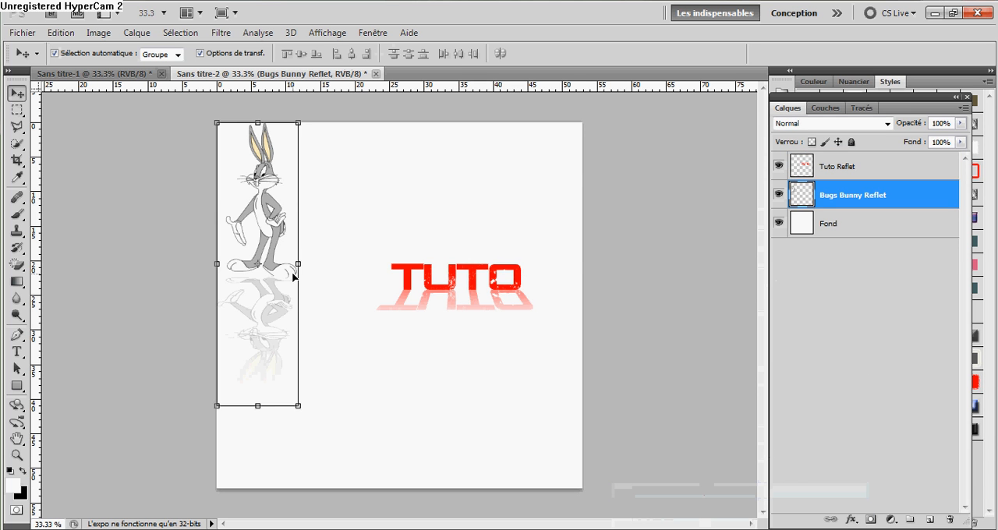
pyautogui.moveTo(265, 315); pyautogui.dragTo(343, 332)
pyautogui.click(886, 304)
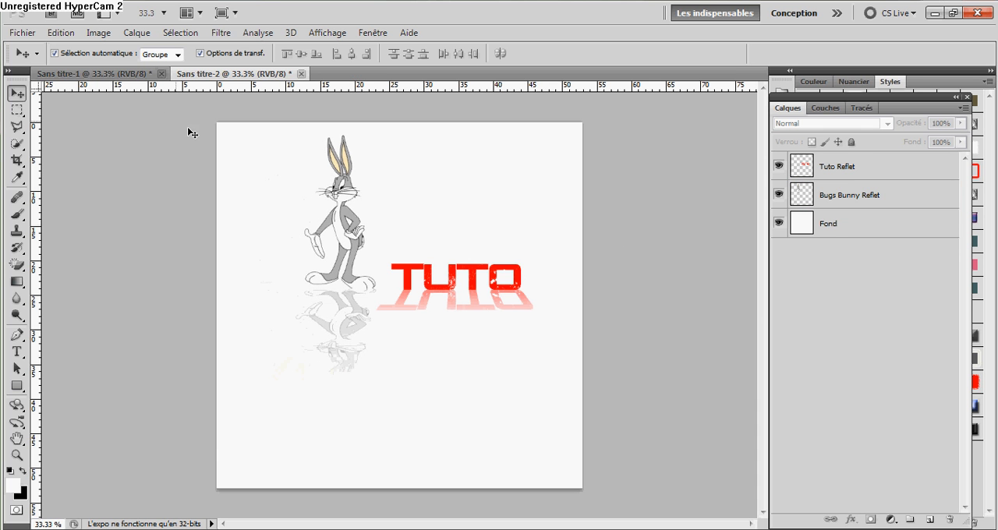
# Compare the result with the Sans titre-1 document, and check the Bugs Bunny Reflet and Tuto Reflet layers in Sans titre-2.
pyautogui.click(110, 74)
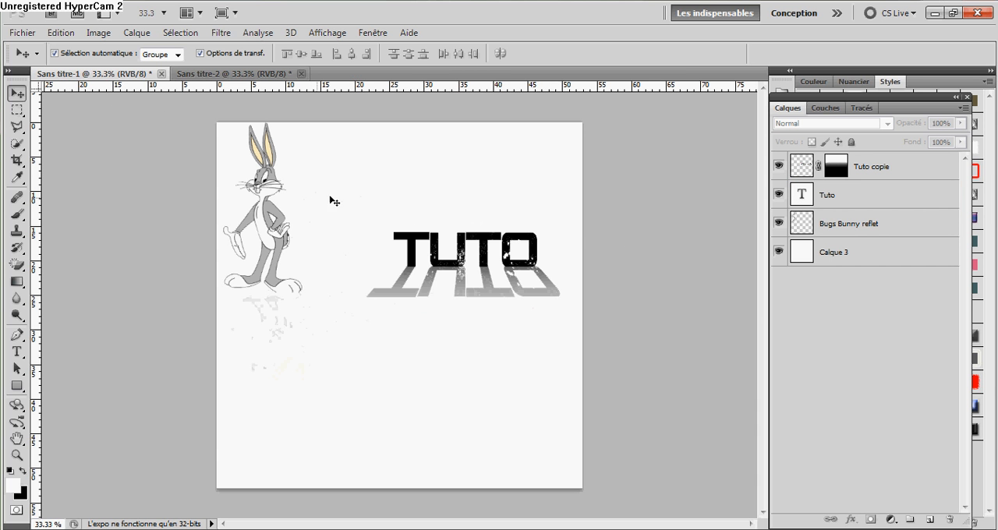
pyautogui.click(235, 74)
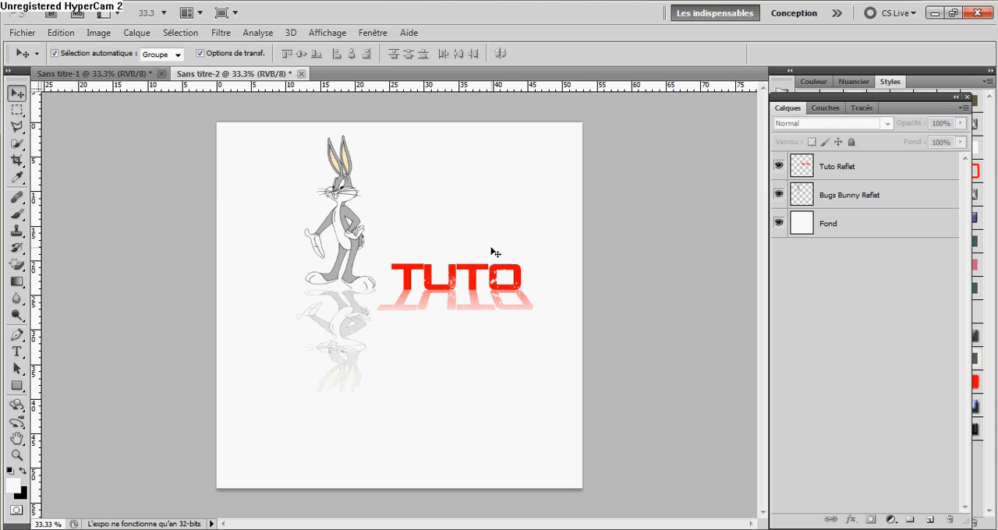
pyautogui.click(837, 191)
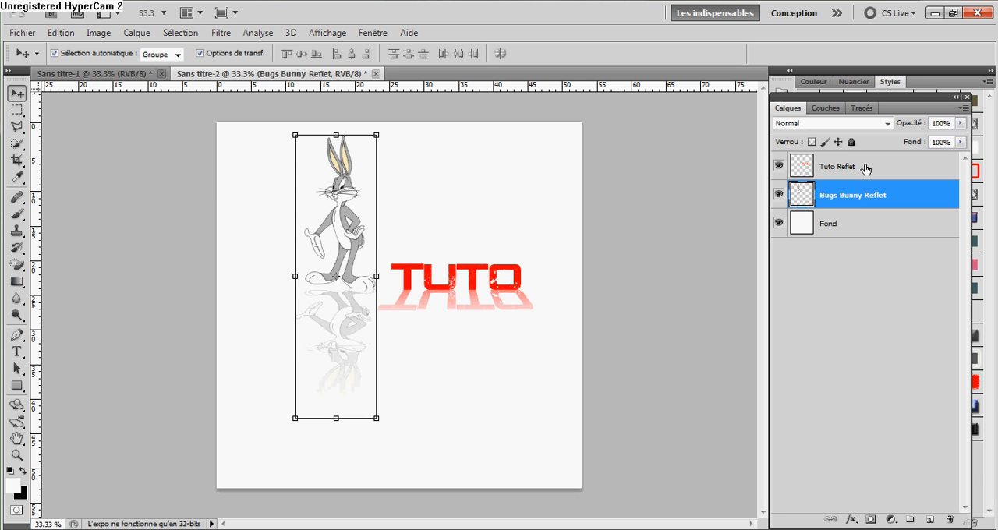
pyautogui.click(864, 167)
pyautogui.click(858, 273)
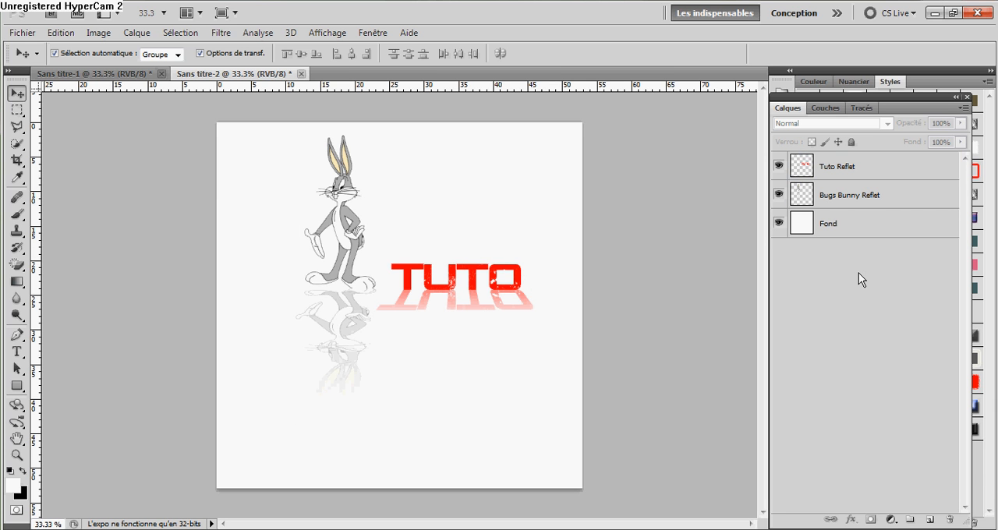